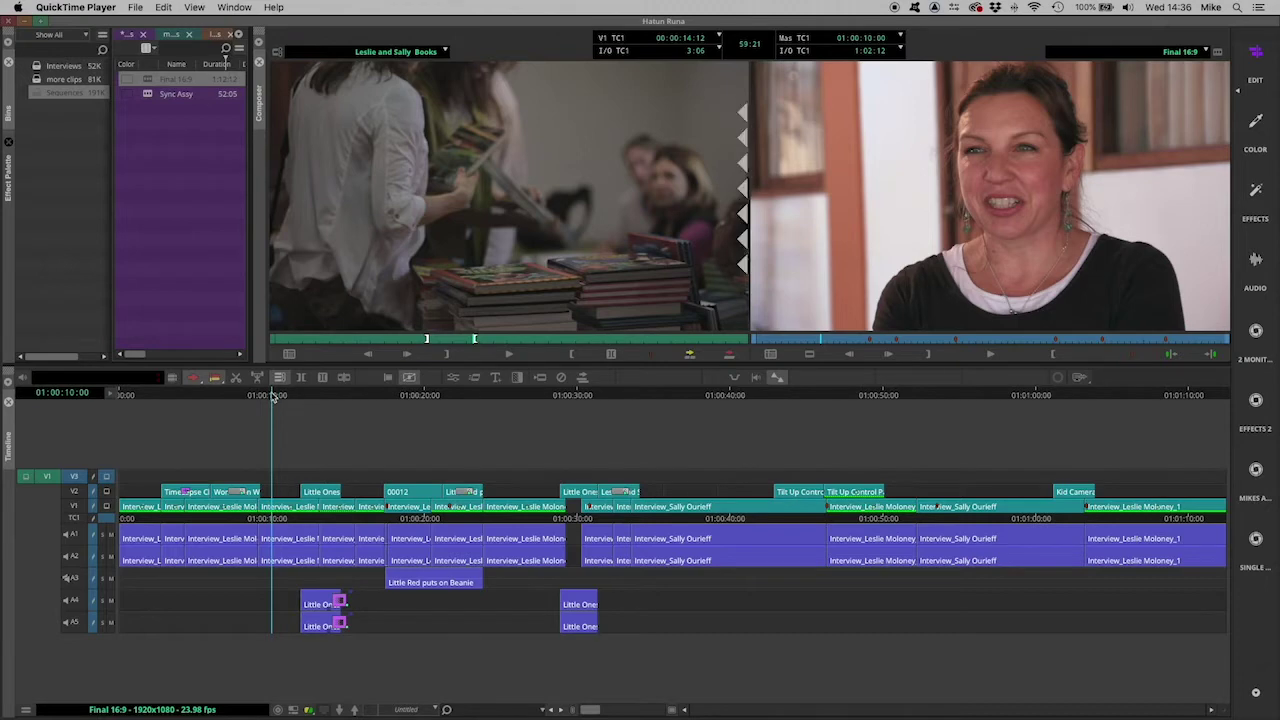
# Bring Media Composer in front of QuickTime and scrub through the Final 16:9 sequence.
pyautogui.click(272, 396)
pyautogui.moveTo(272, 396)
pyautogui.mouseDown()
pyautogui.moveTo(516, 397)
pyautogui.moveTo(270, 392)
pyautogui.mouseUp()
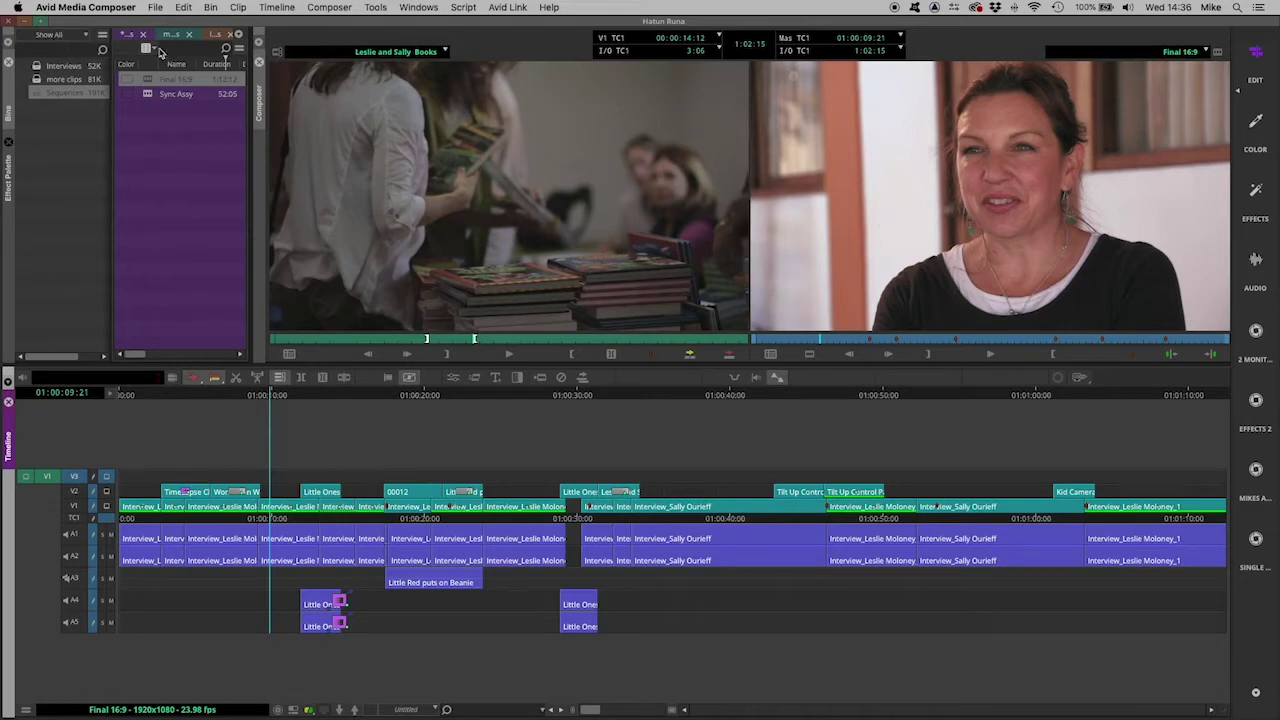
# Apply the 2.35:1 mask margin preset (12.17% top and bottom) to letterbox the record monitor.
pyautogui.click(107, 9)
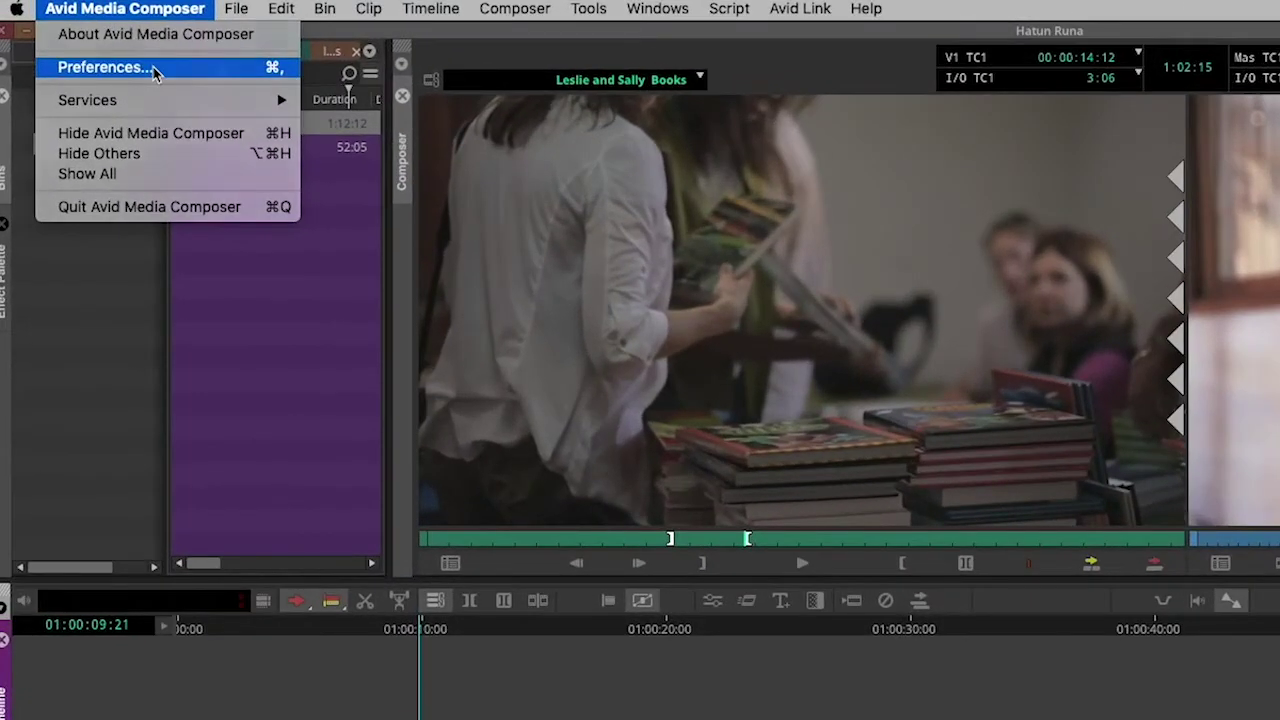
pyautogui.click(101, 67)
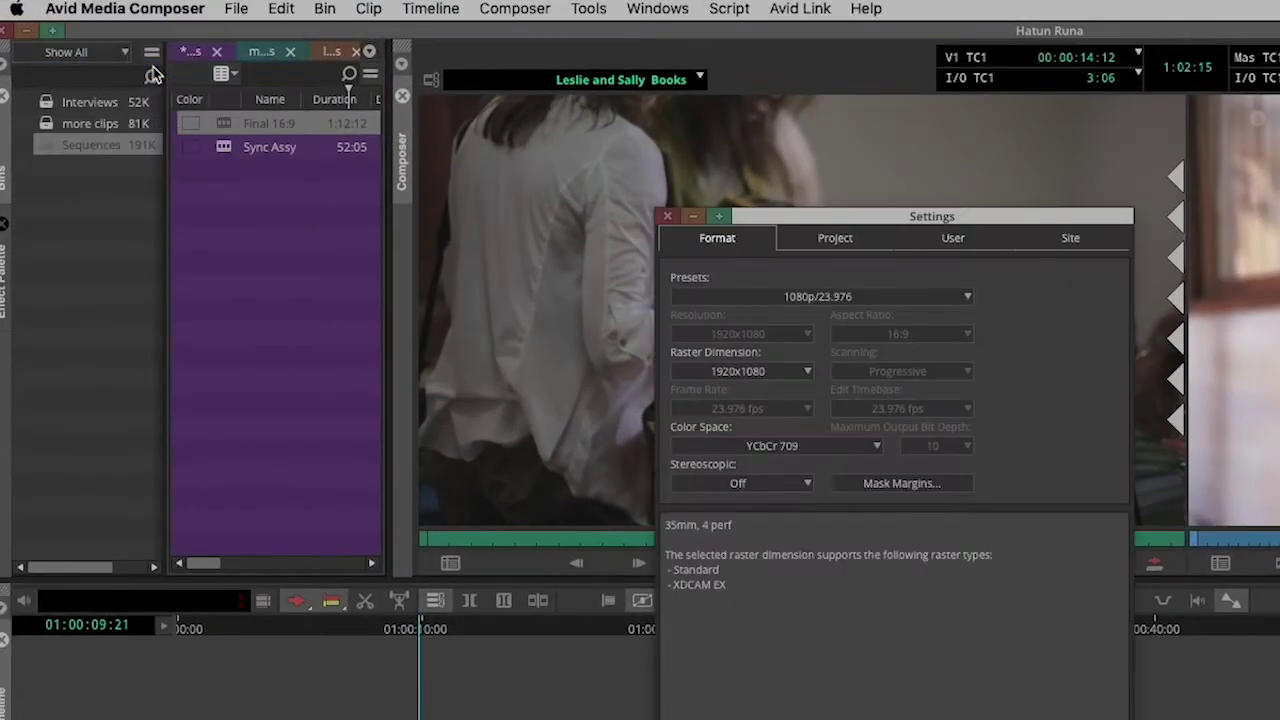
pyautogui.moveTo(785, 220); pyautogui.dragTo(828, 297)
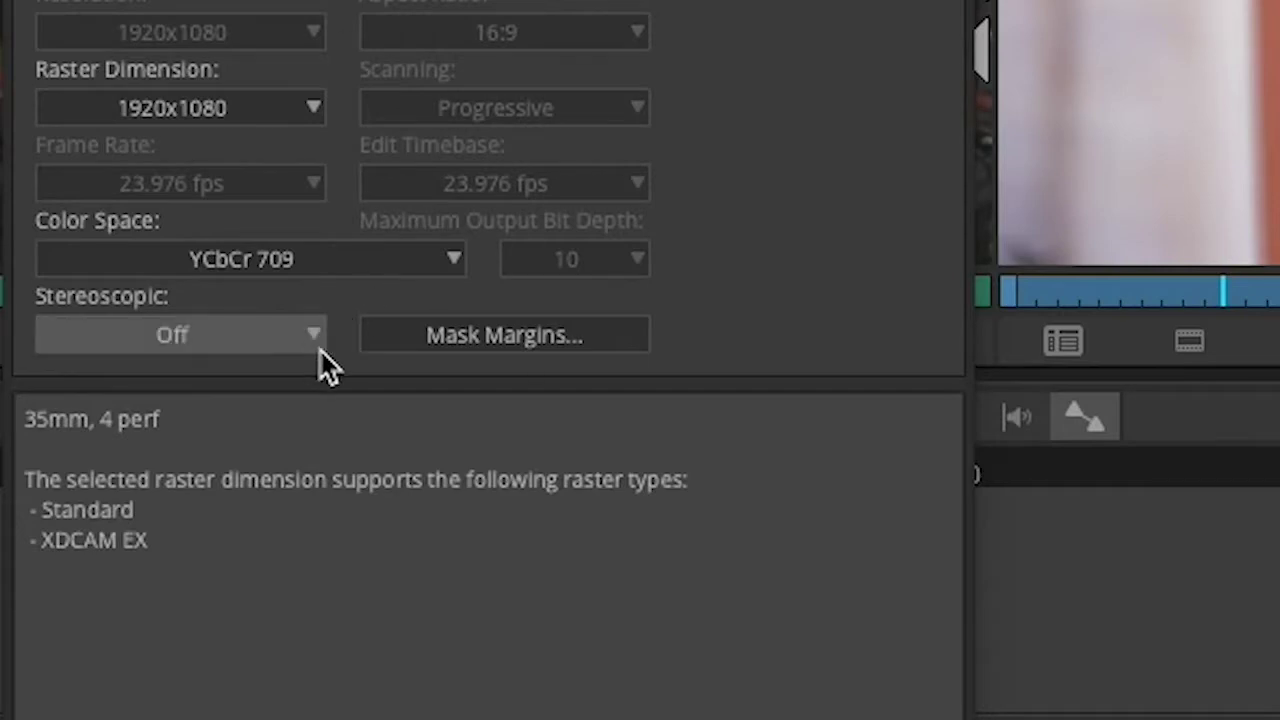
pyautogui.click(486, 338)
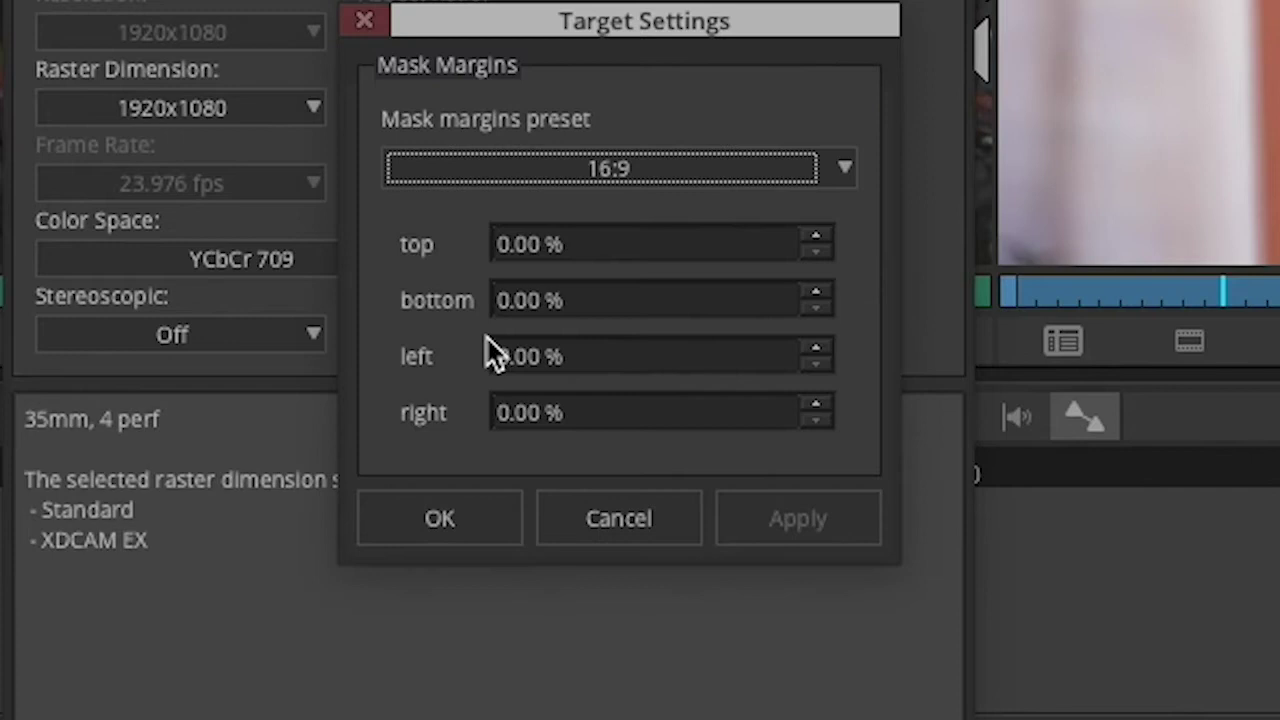
pyautogui.click(549, 168)
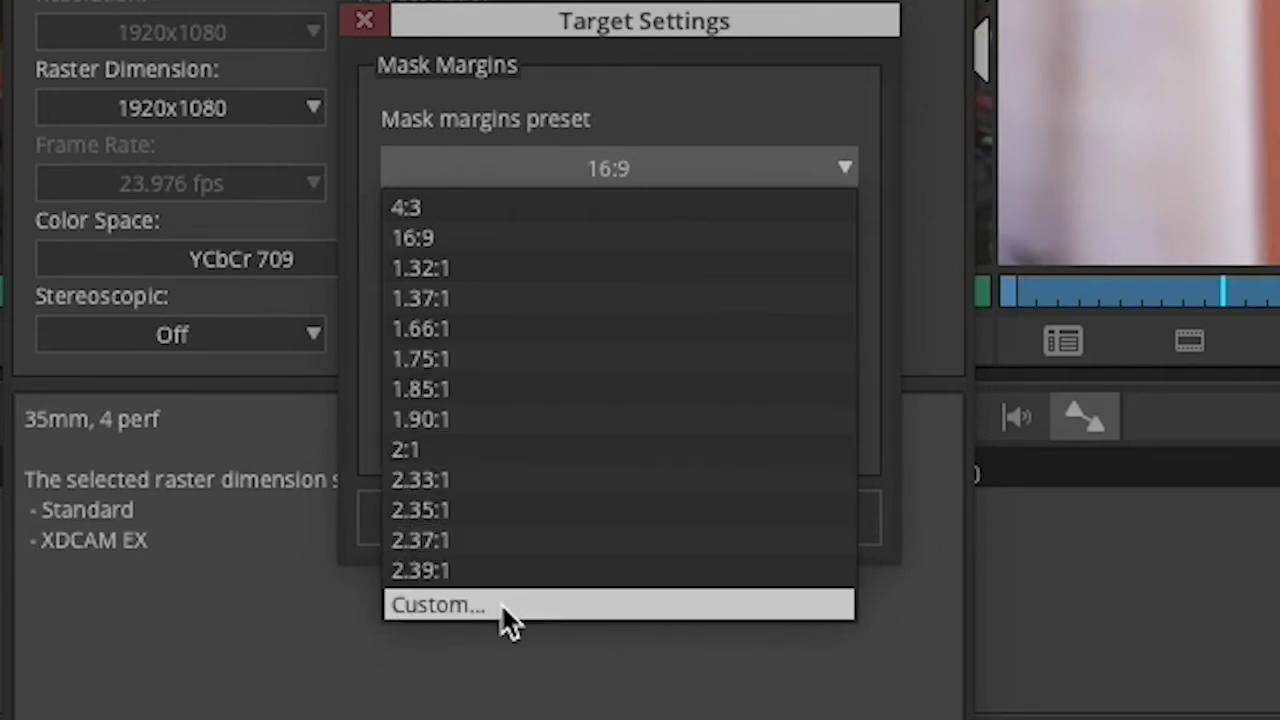
pyautogui.click(498, 509)
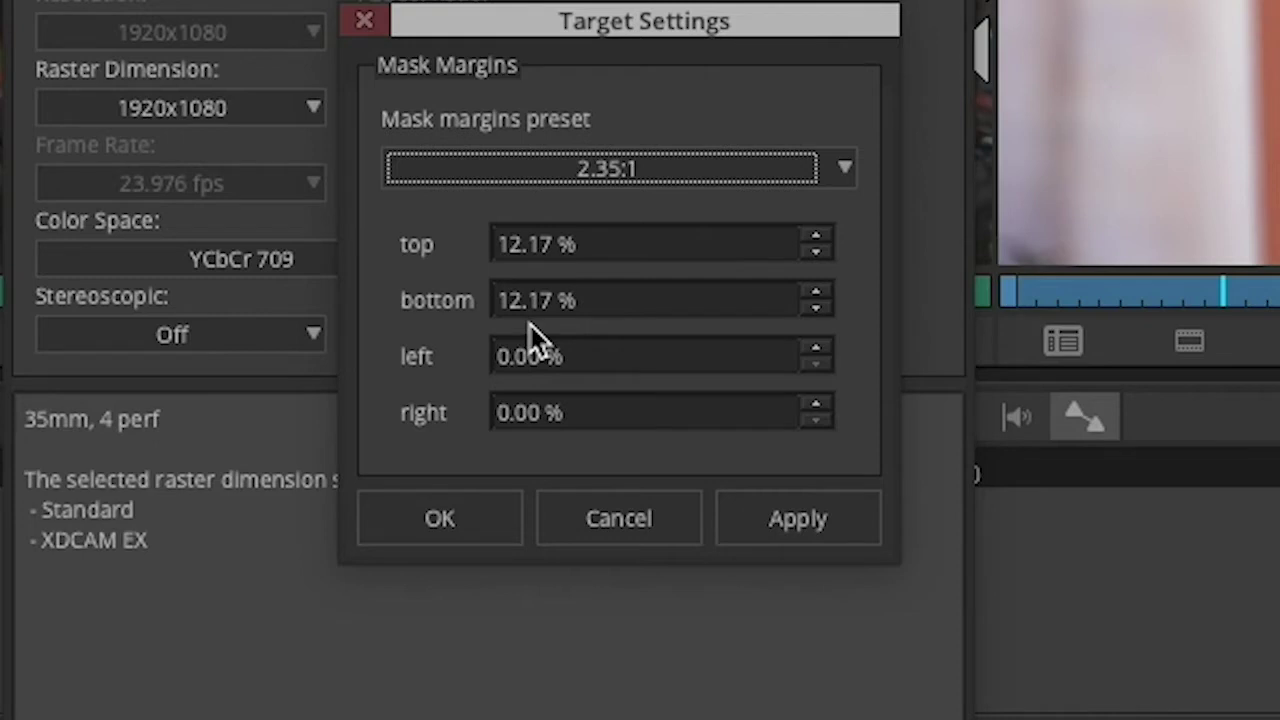
pyautogui.click(768, 522)
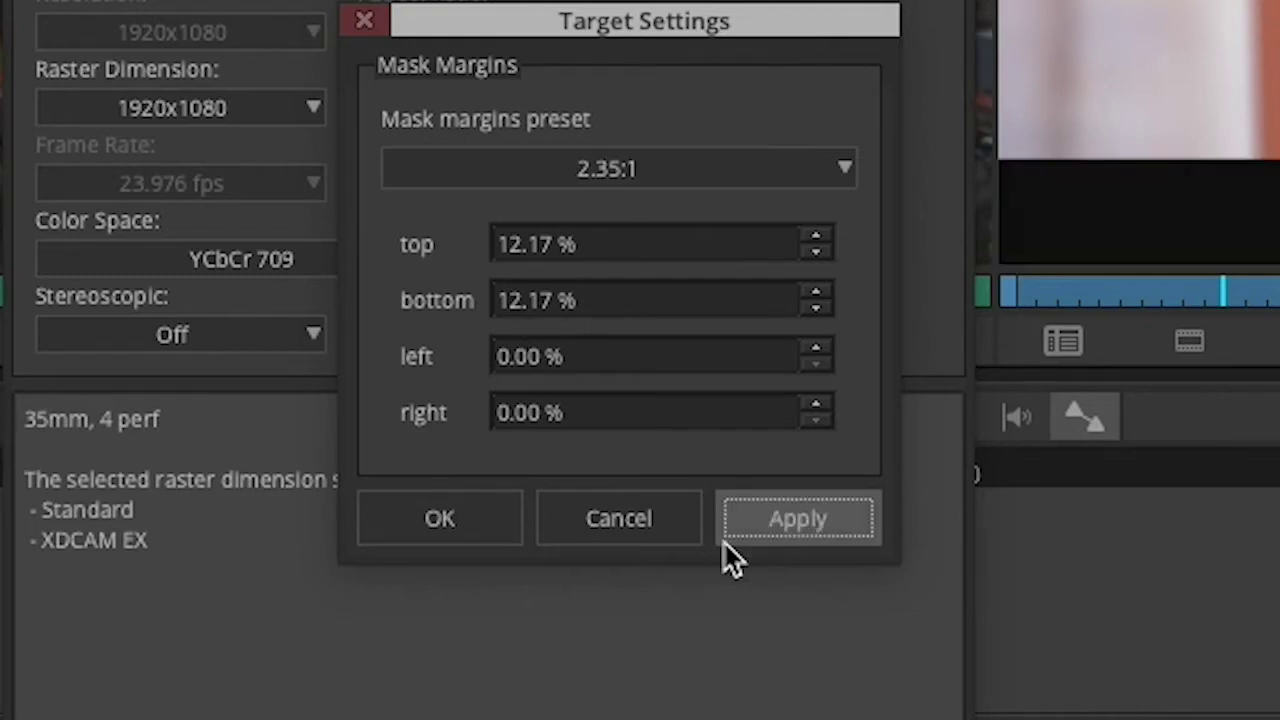
pyautogui.click(438, 525)
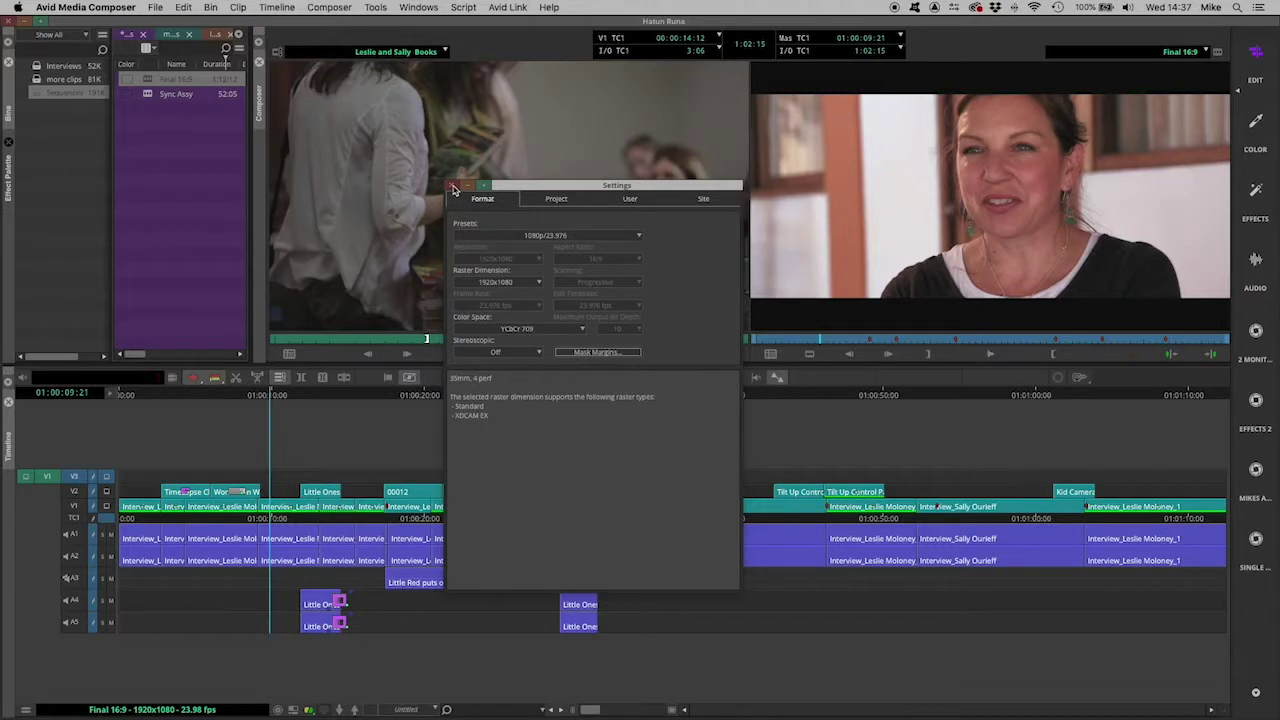
pyautogui.click(453, 188)
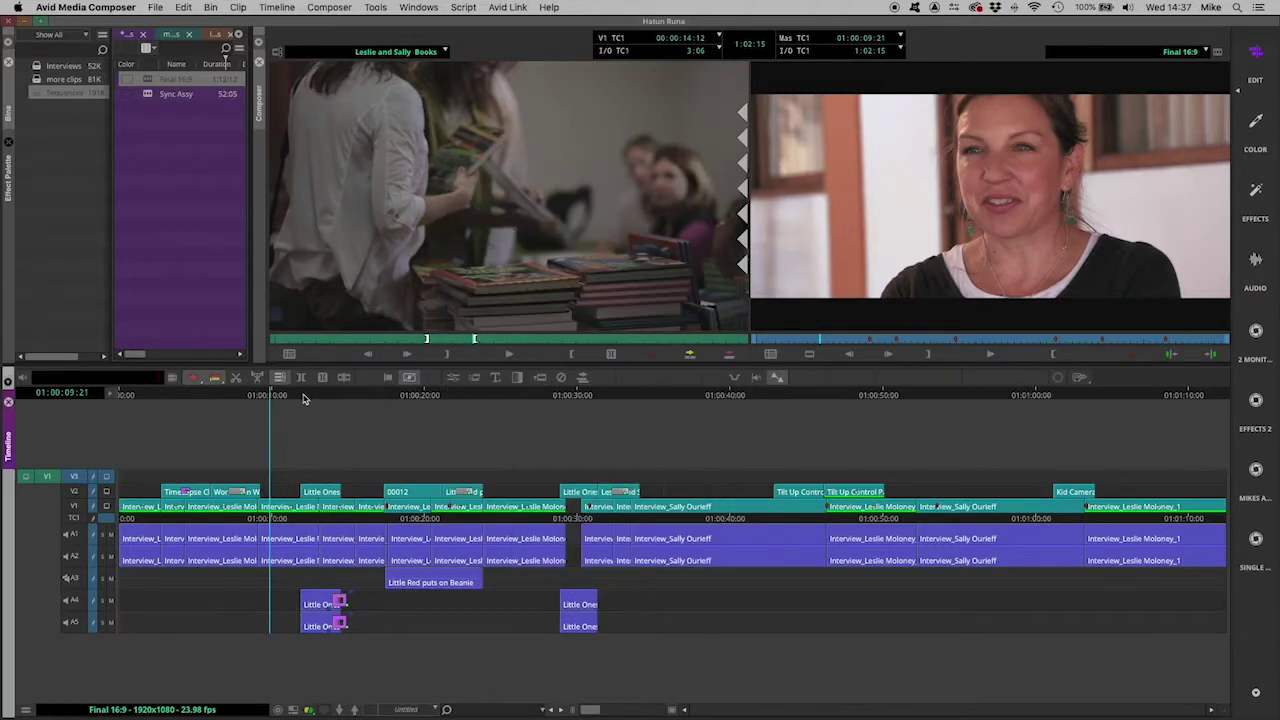
pyautogui.moveTo(308, 400); pyautogui.dragTo(374, 395)
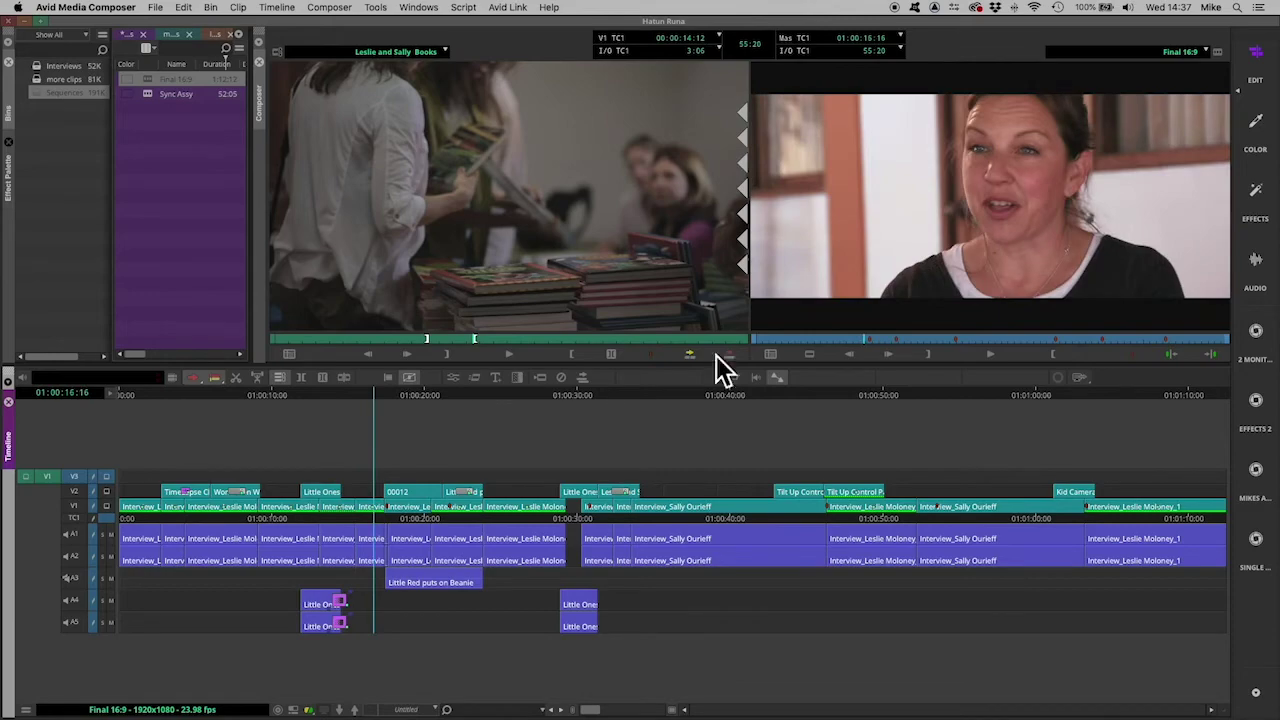
pyautogui.rightClick(885, 196)
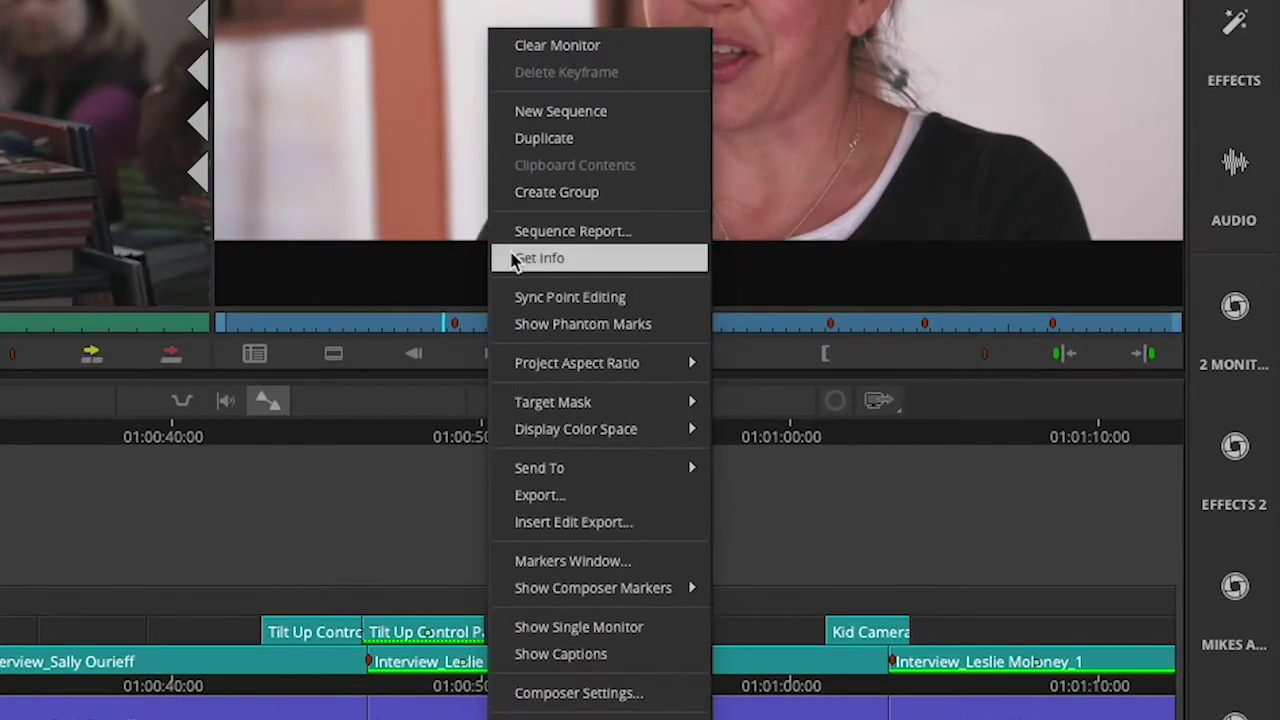
pyautogui.moveTo(917, 381)
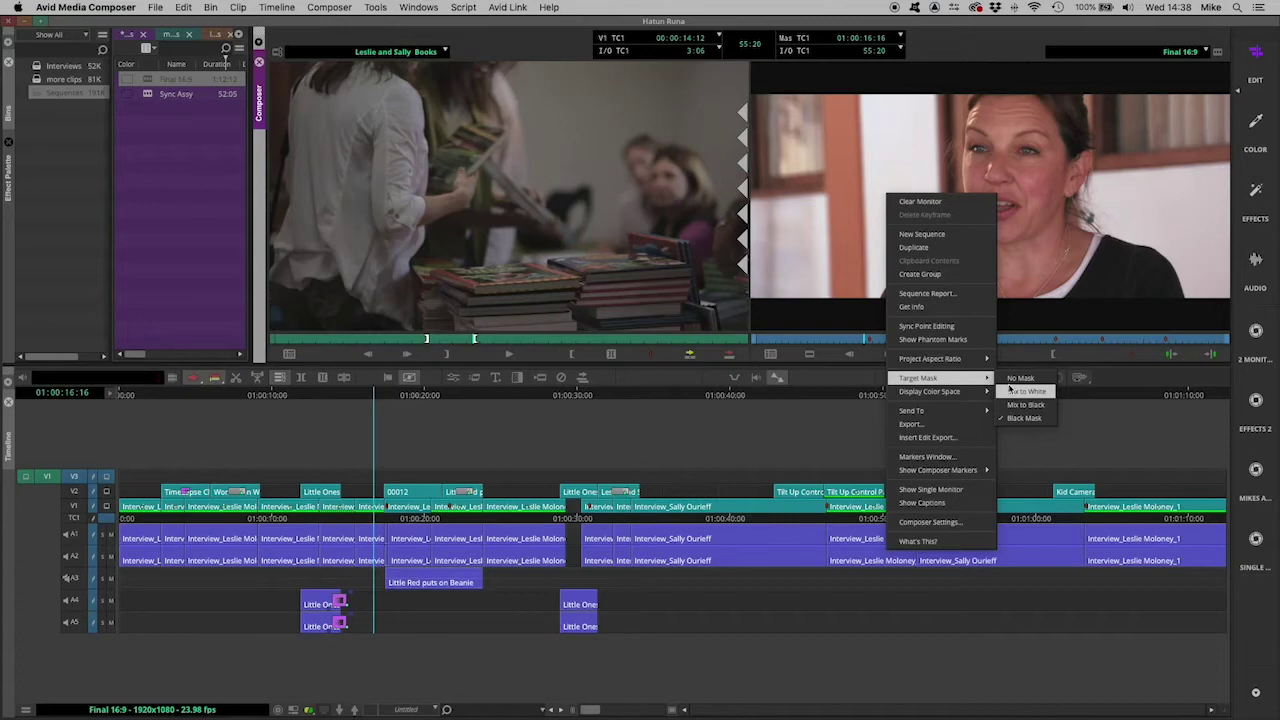
pyautogui.click(1009, 387)
pyautogui.rightClick(896, 226)
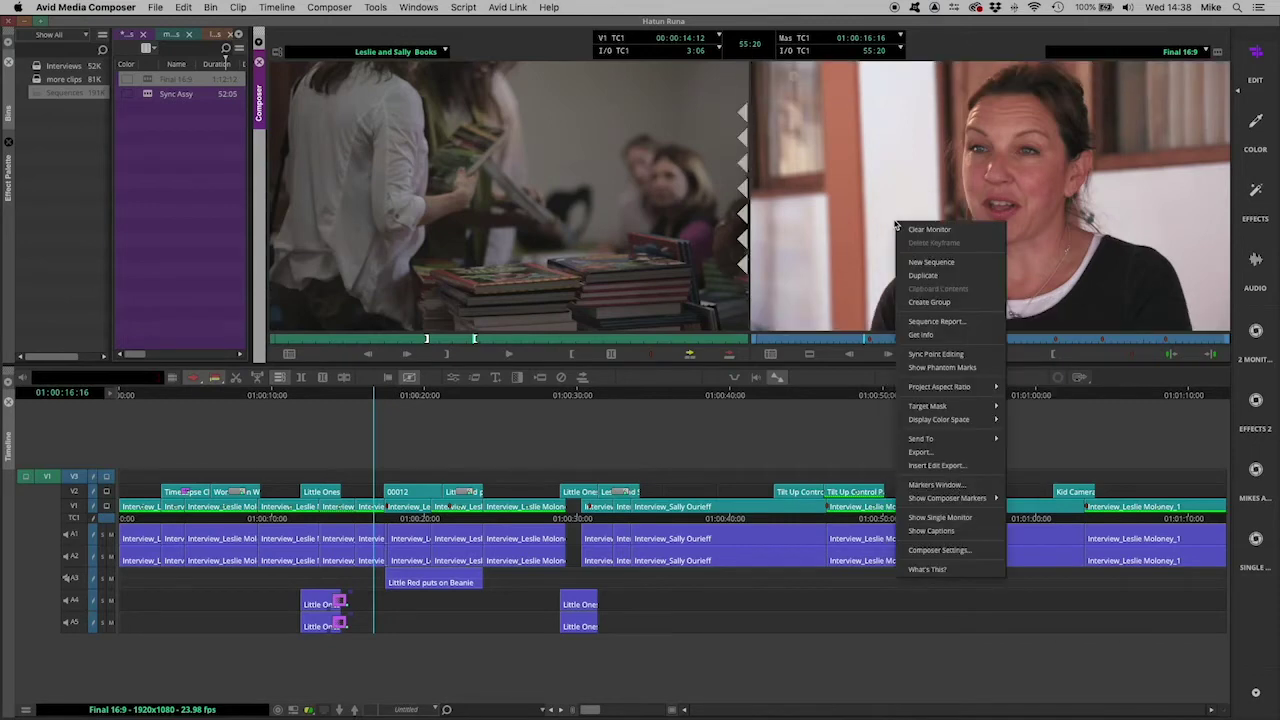
pyautogui.moveTo(909, 419)
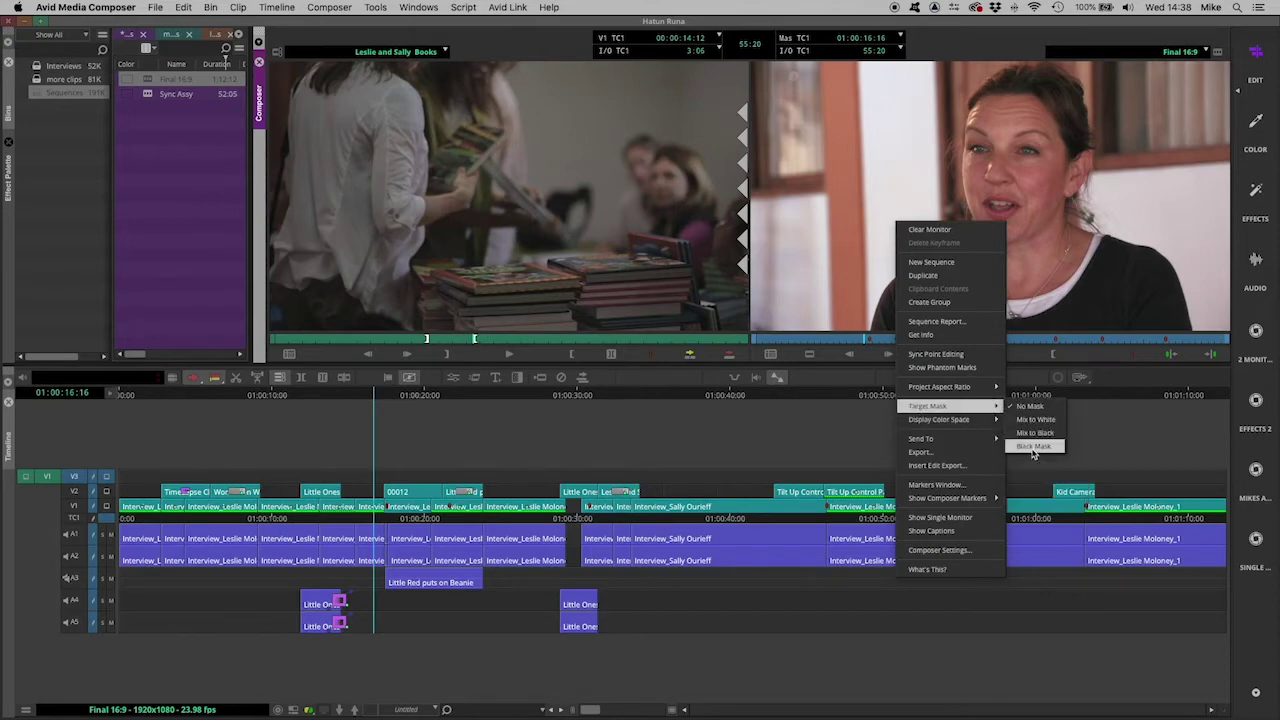
pyautogui.click(1033, 447)
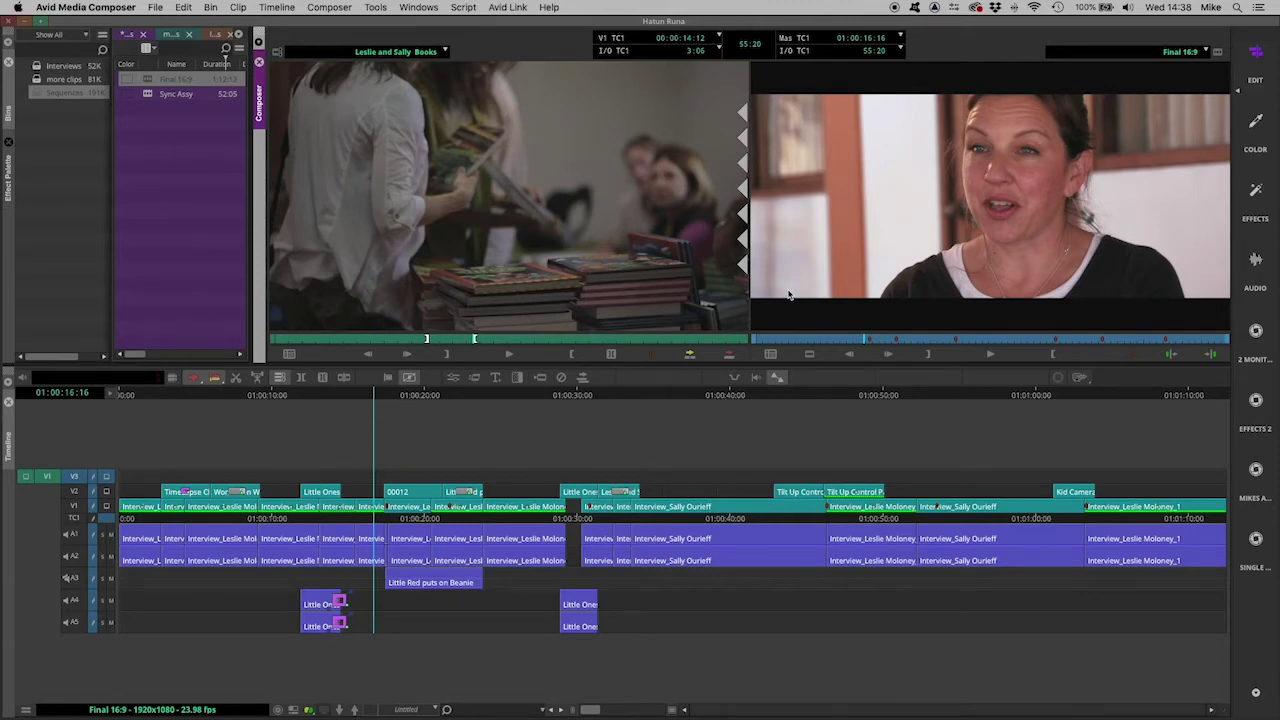
pyautogui.rightClick(903, 230)
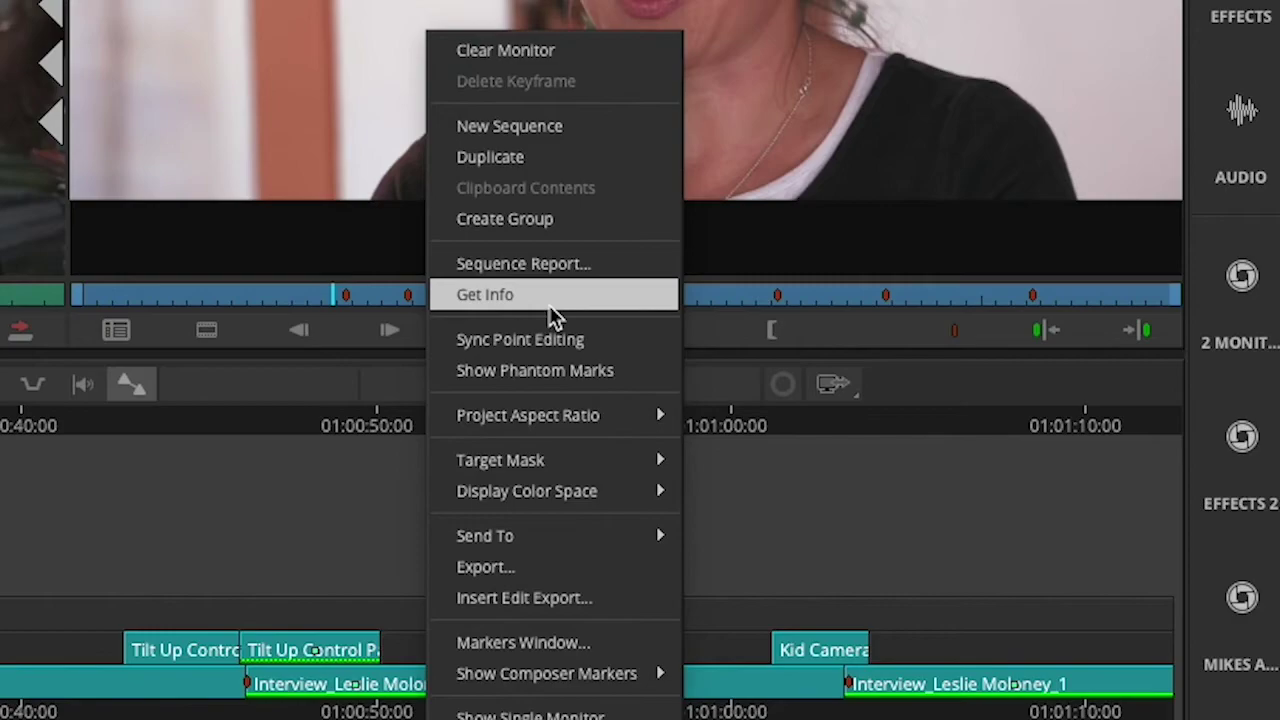
pyautogui.click(548, 568)
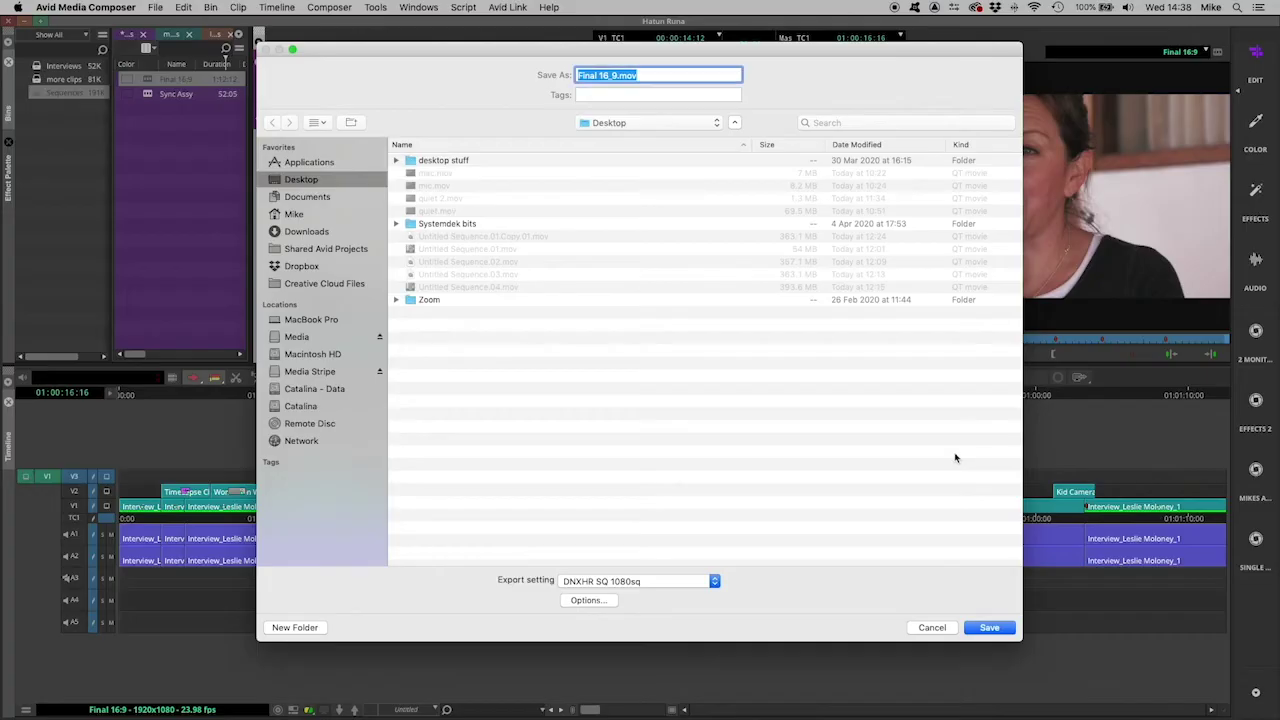
pyautogui.click(588, 601)
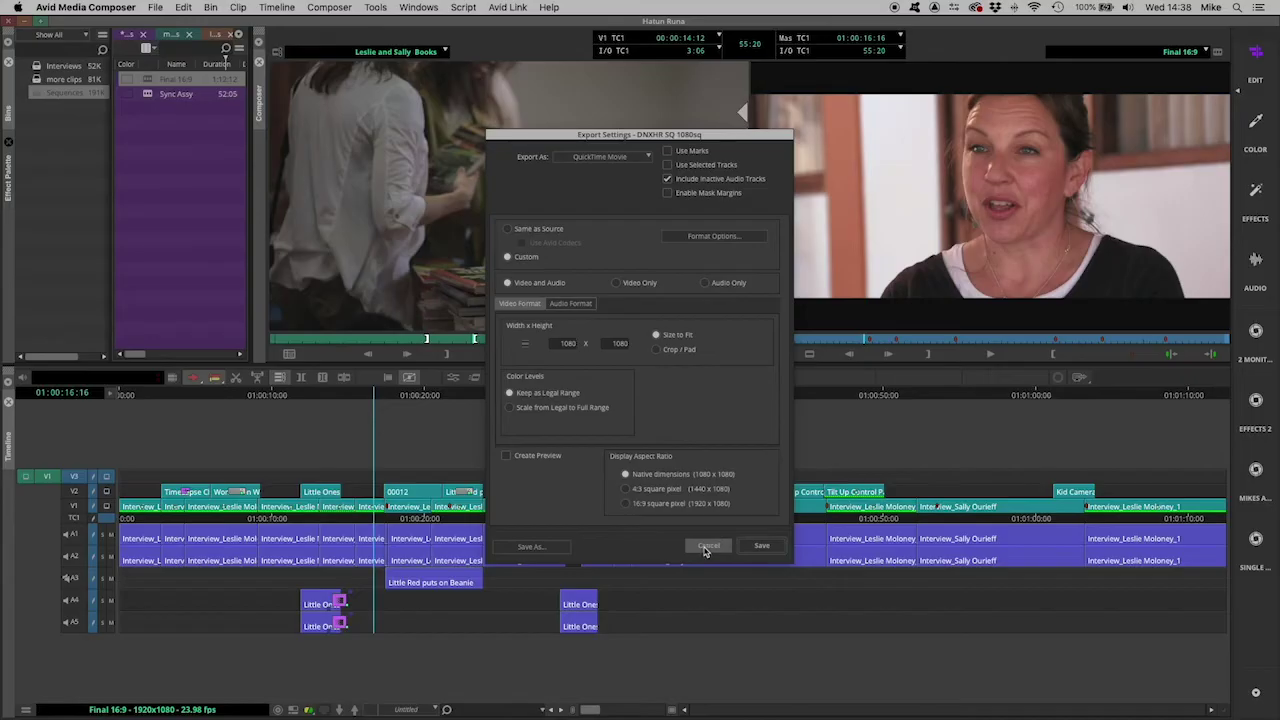
pyautogui.click(708, 546)
pyautogui.click(928, 627)
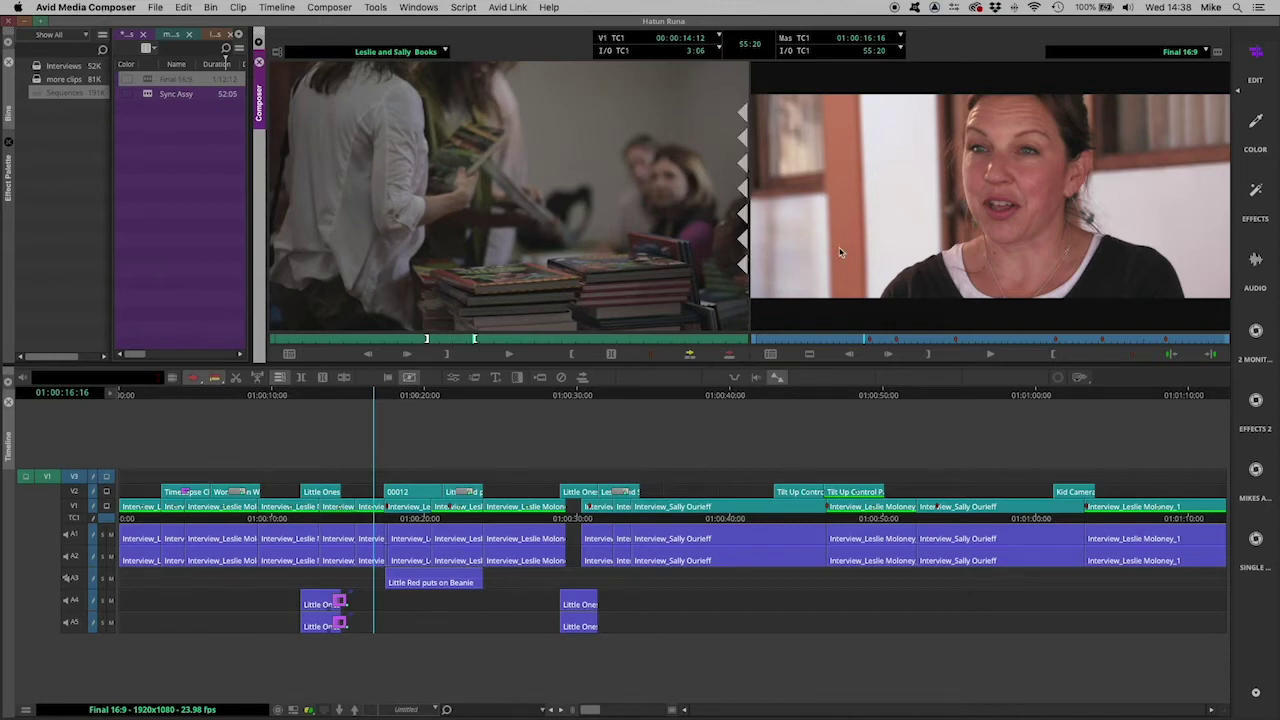
# Bring up the Format mask margin settings and switch from a ratio preset to custom margins.
pyautogui.click(109, 9)
pyautogui.click(101, 47)
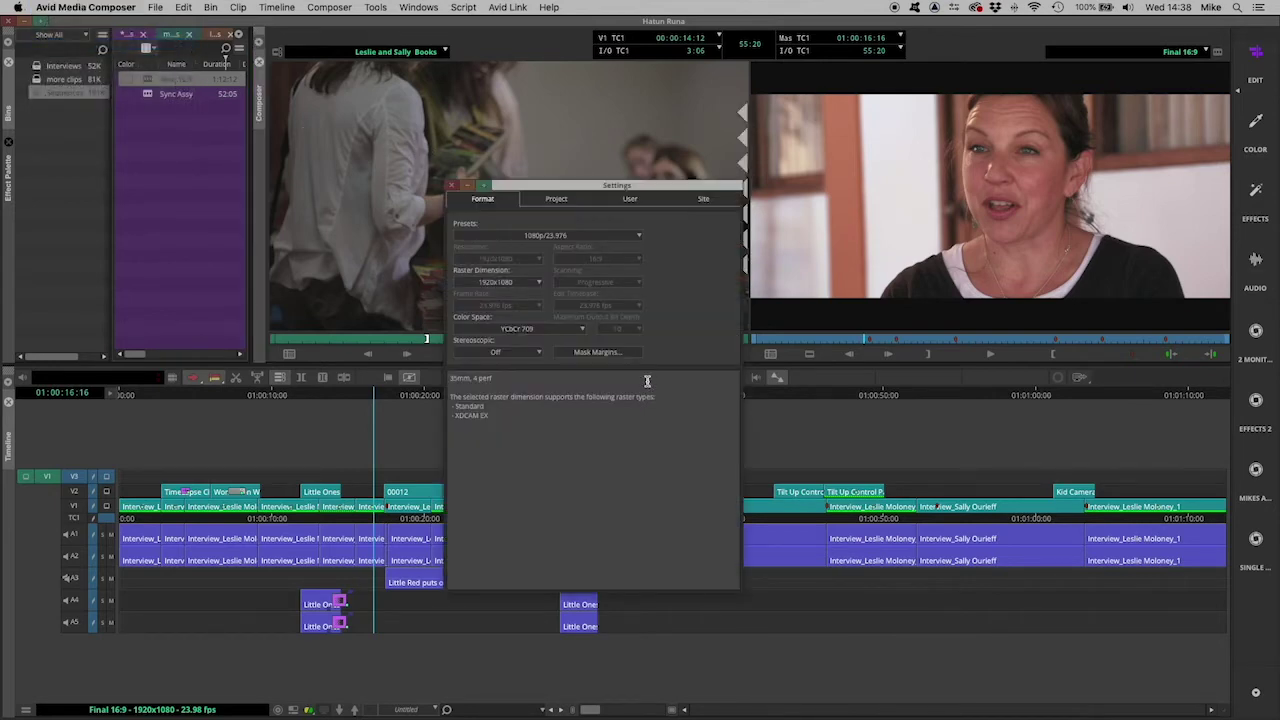
pyautogui.click(600, 353)
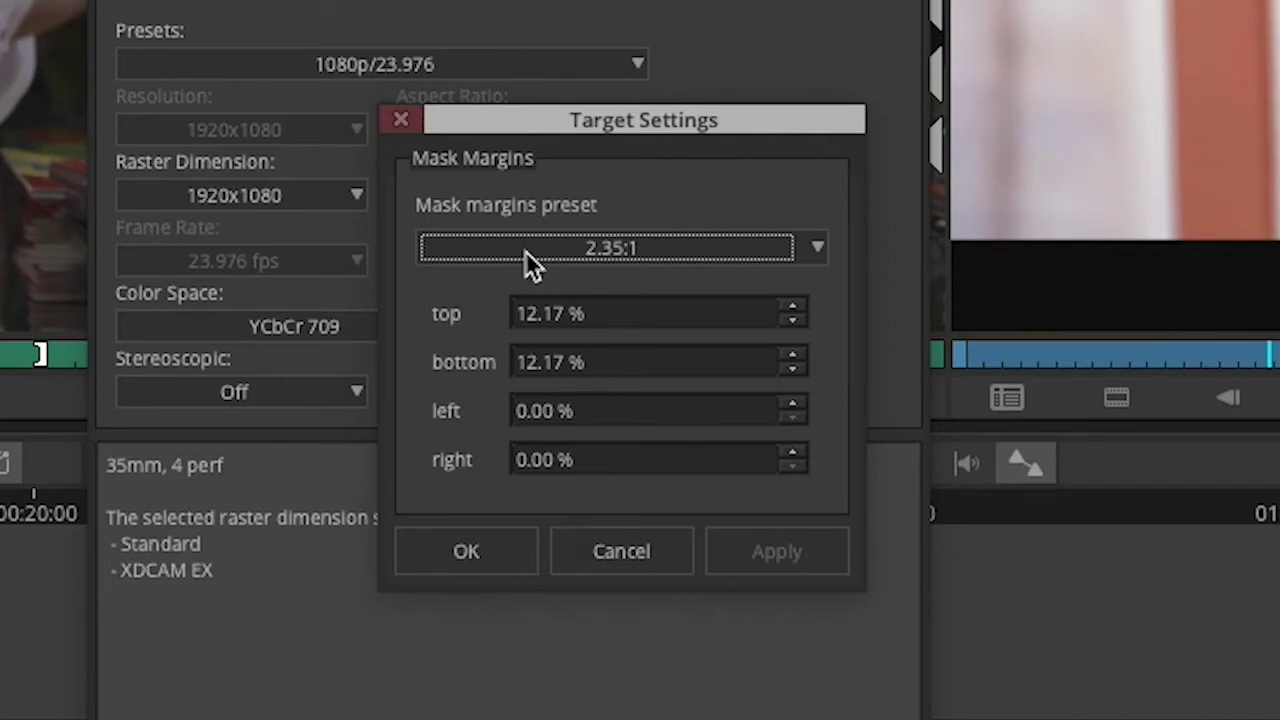
pyautogui.click(525, 250)
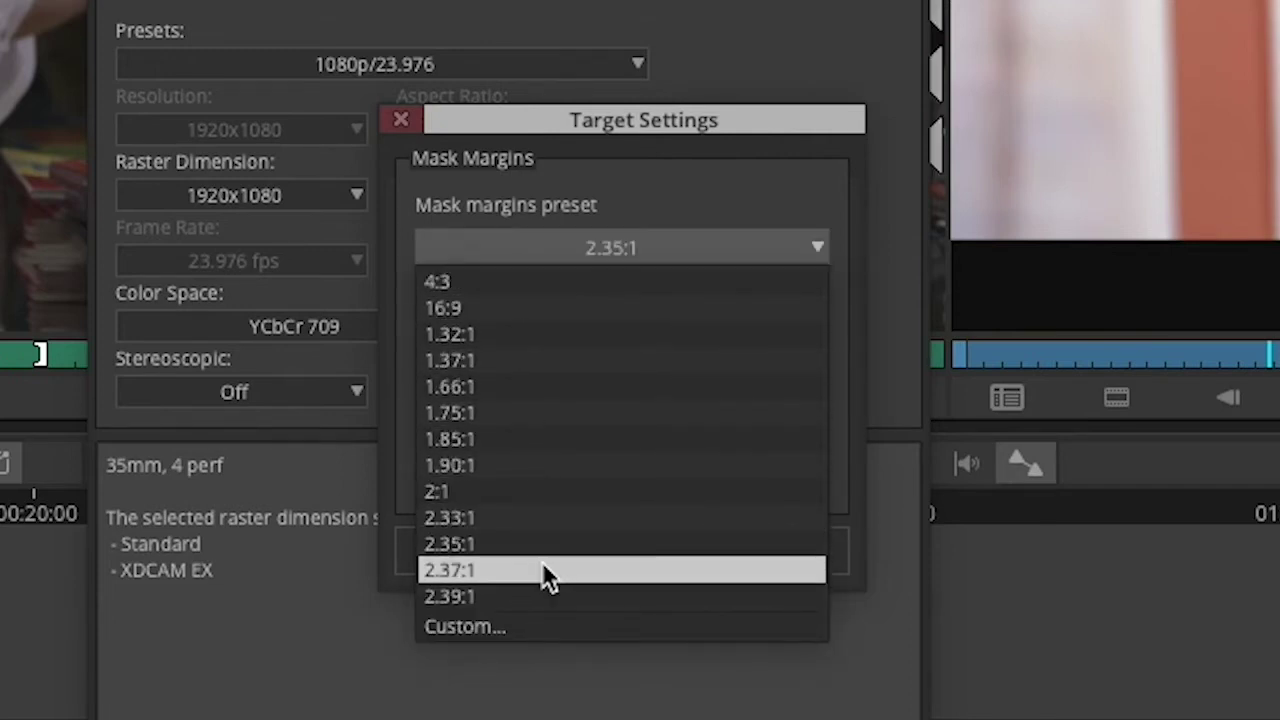
pyautogui.click(559, 628)
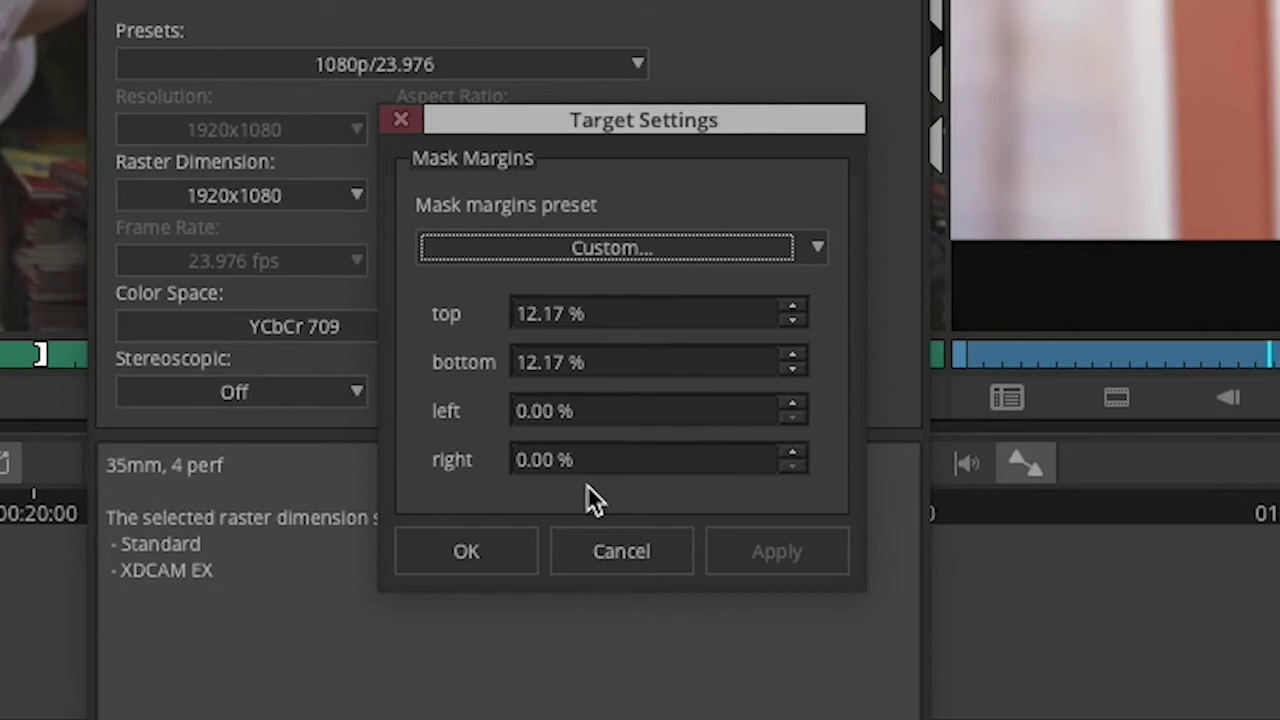
# Enter mask margins of 0% top and bottom and 21.87% left and right, then apply.
pyautogui.click(608, 318)
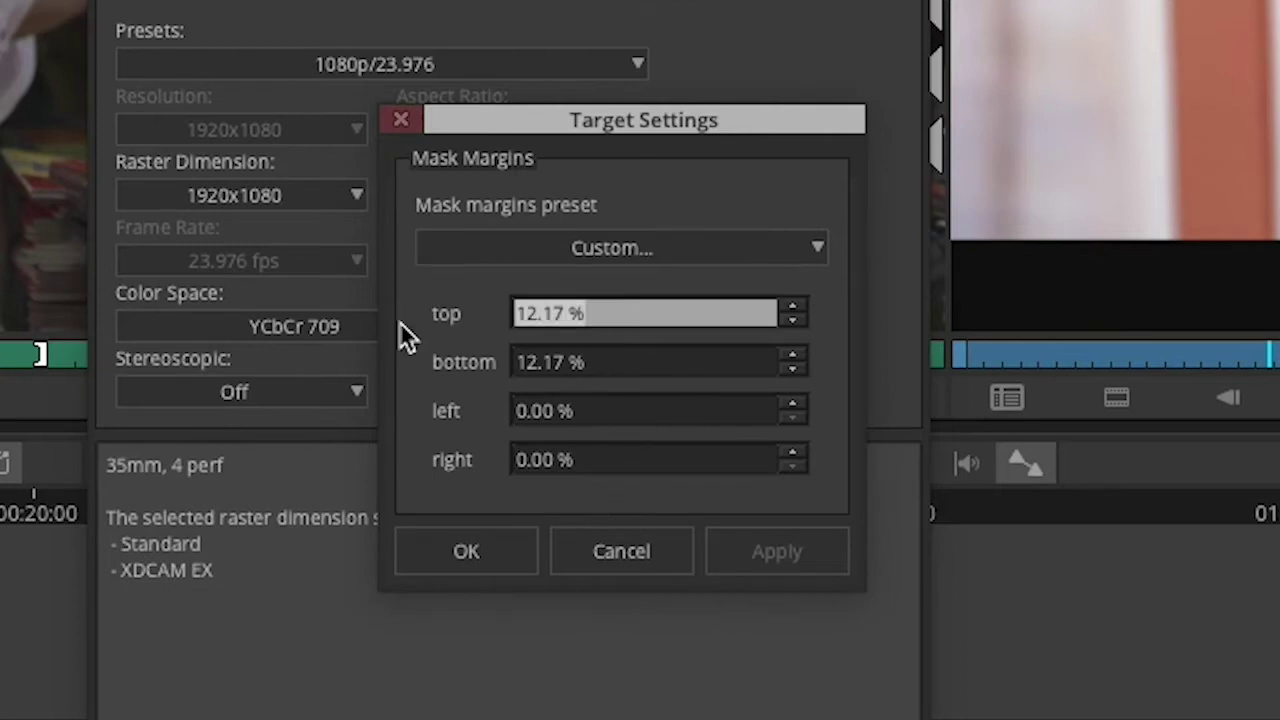
pyautogui.press('BackSpace')
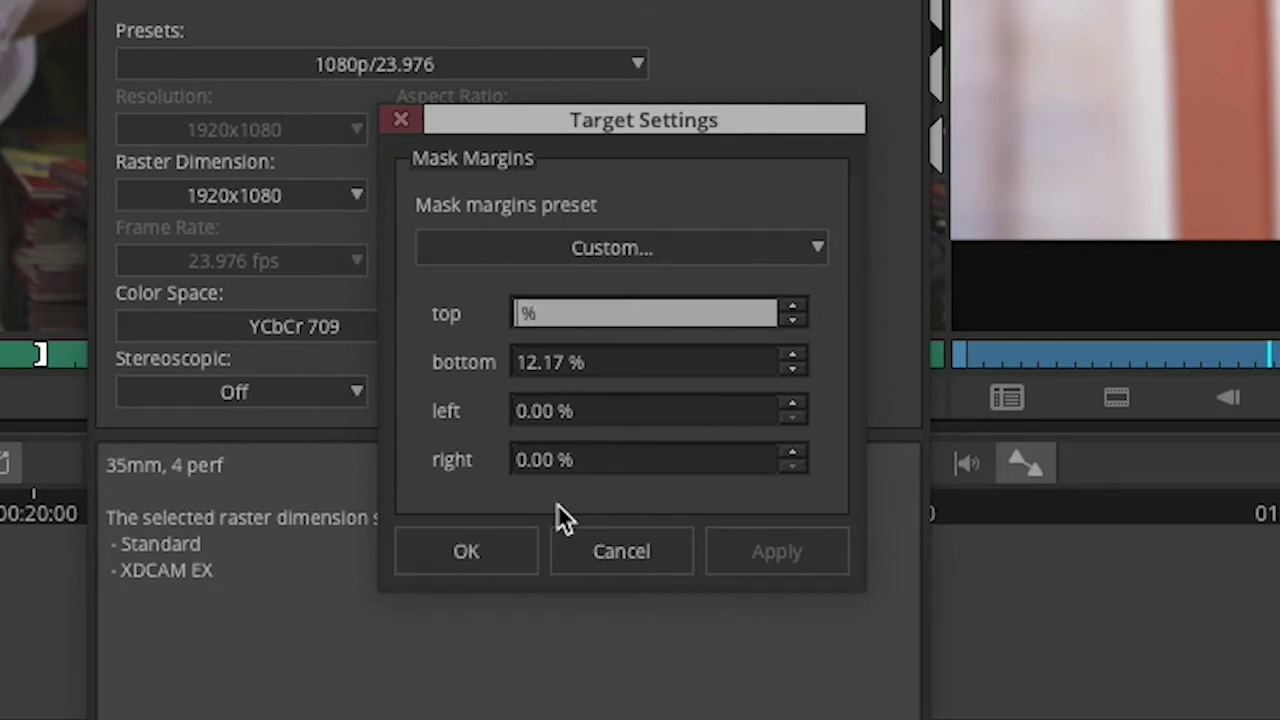
pyautogui.write('0')
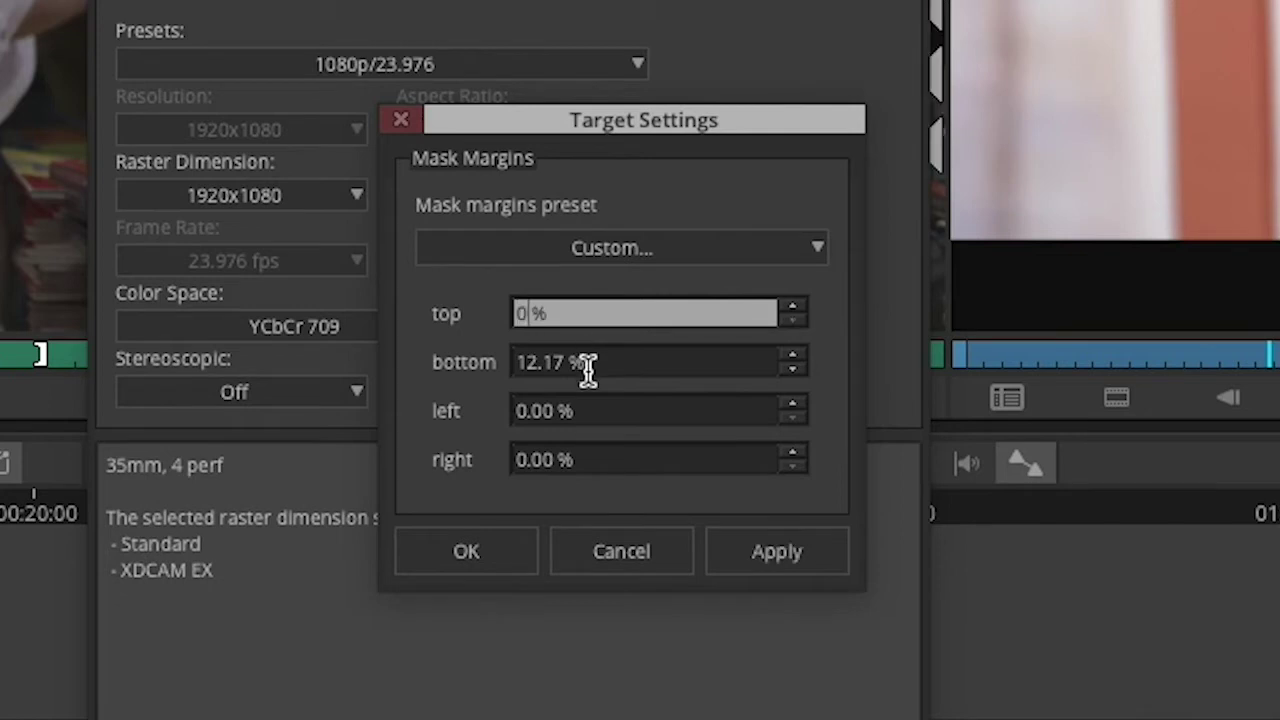
pyautogui.press('Tab')
pyautogui.write('0')
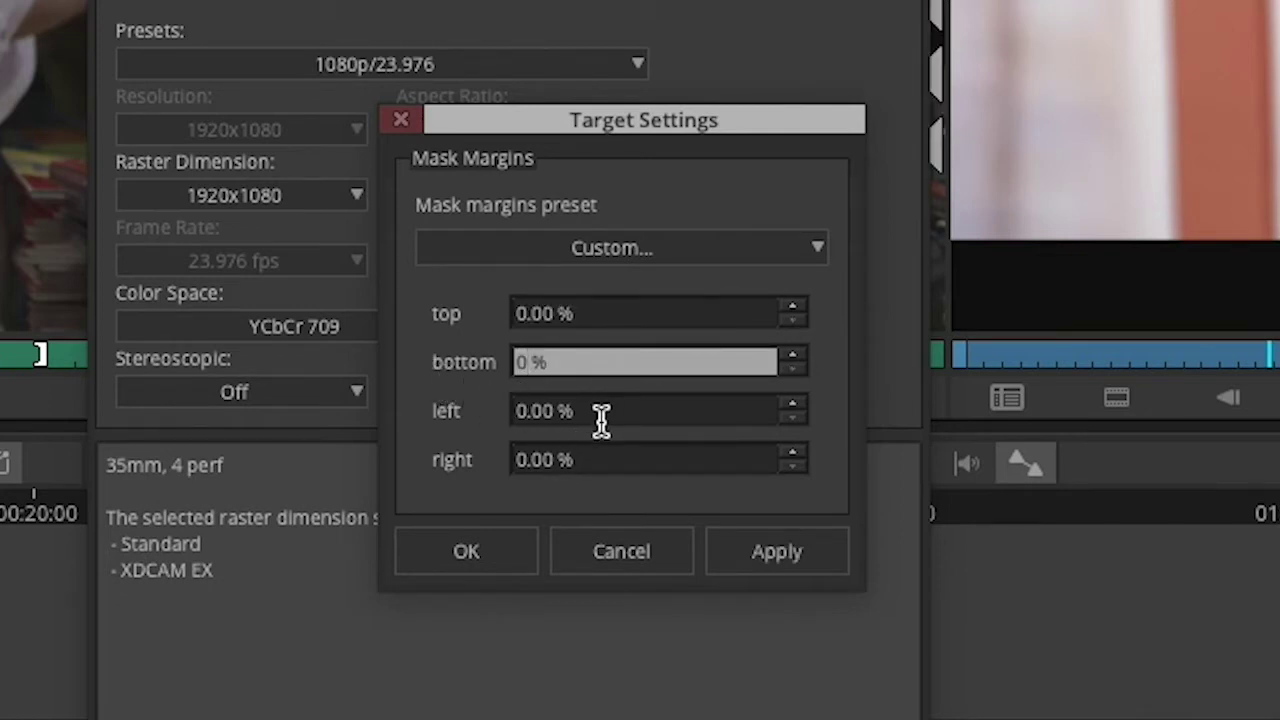
pyautogui.press('Tab')
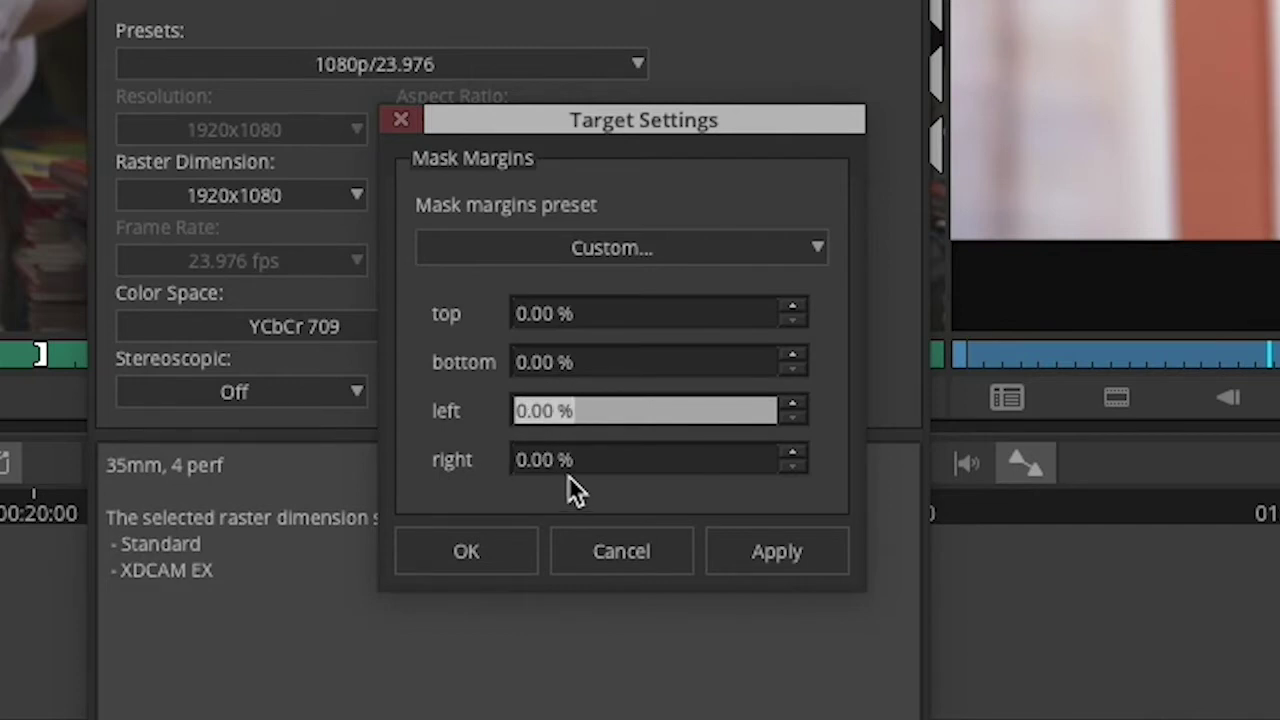
pyautogui.write('21.87')
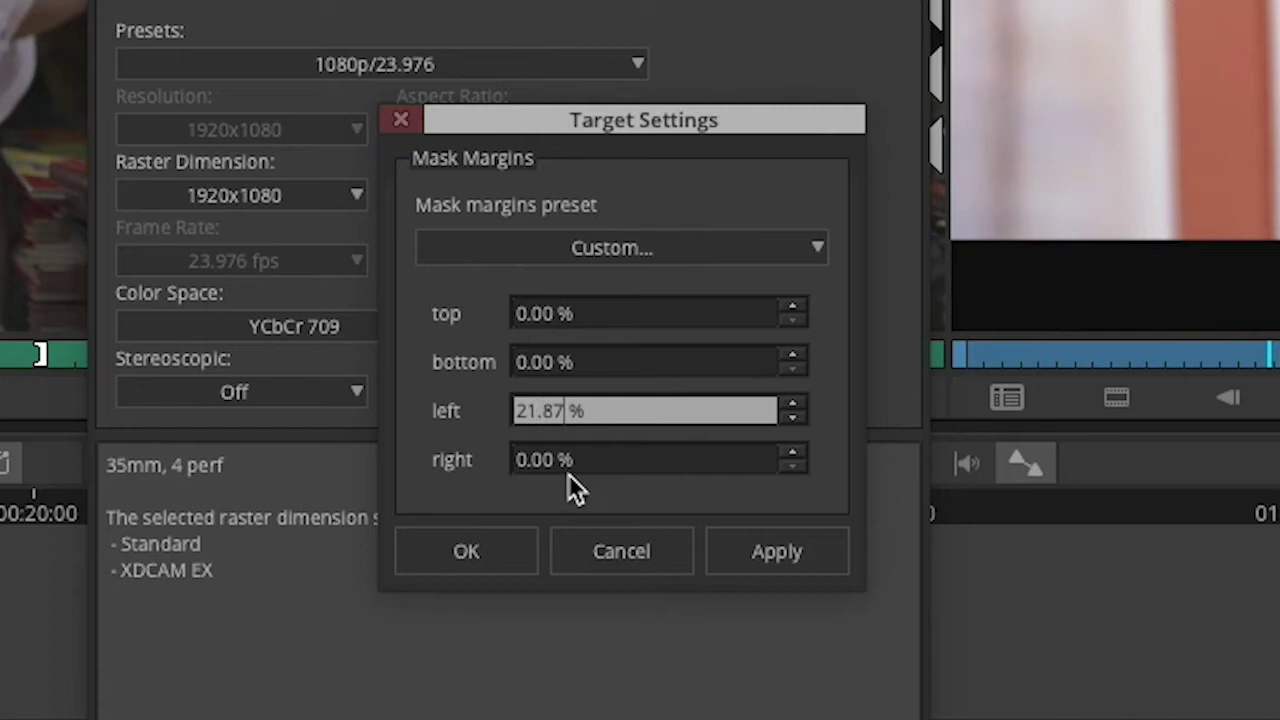
pyautogui.press('Tab')
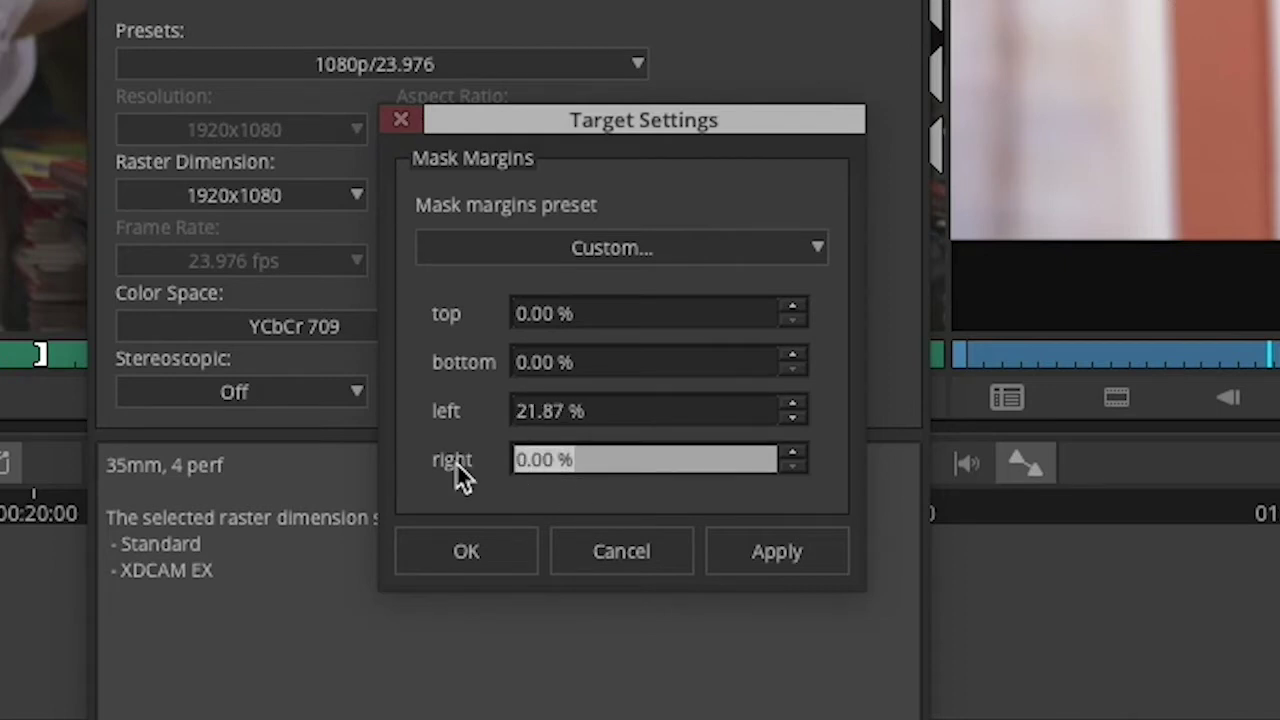
pyautogui.write('21.87')
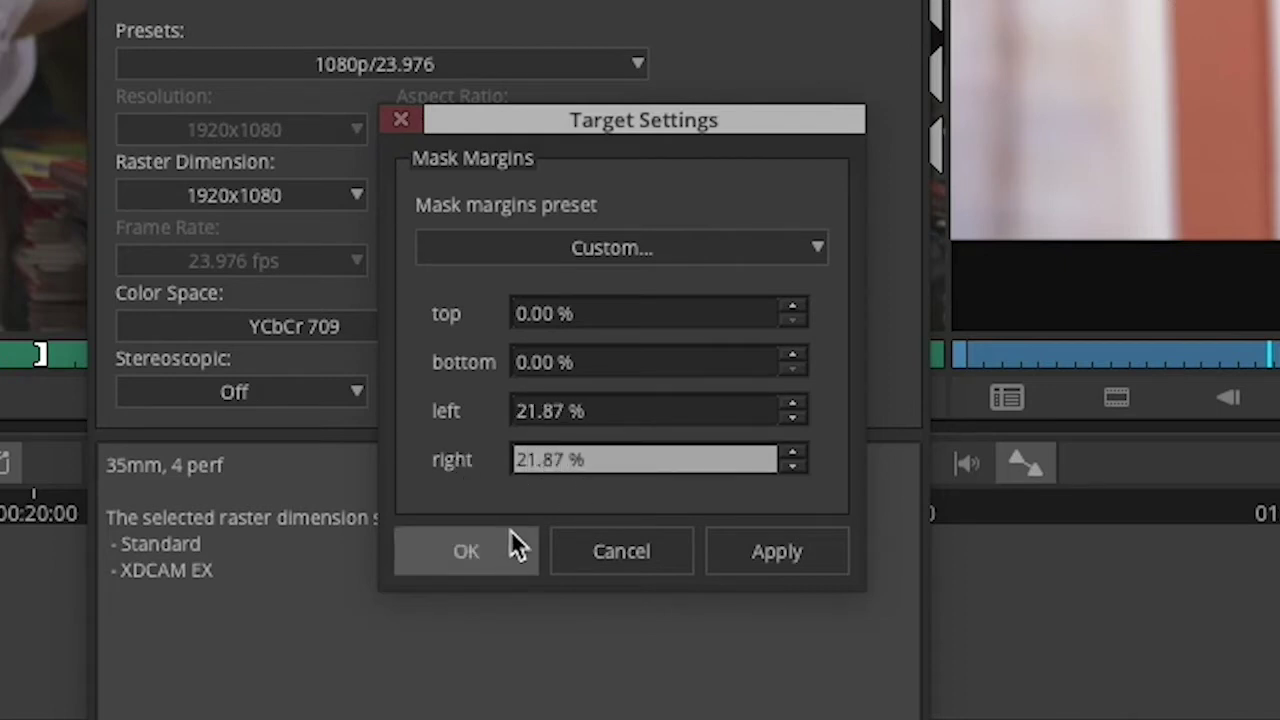
pyautogui.click(772, 560)
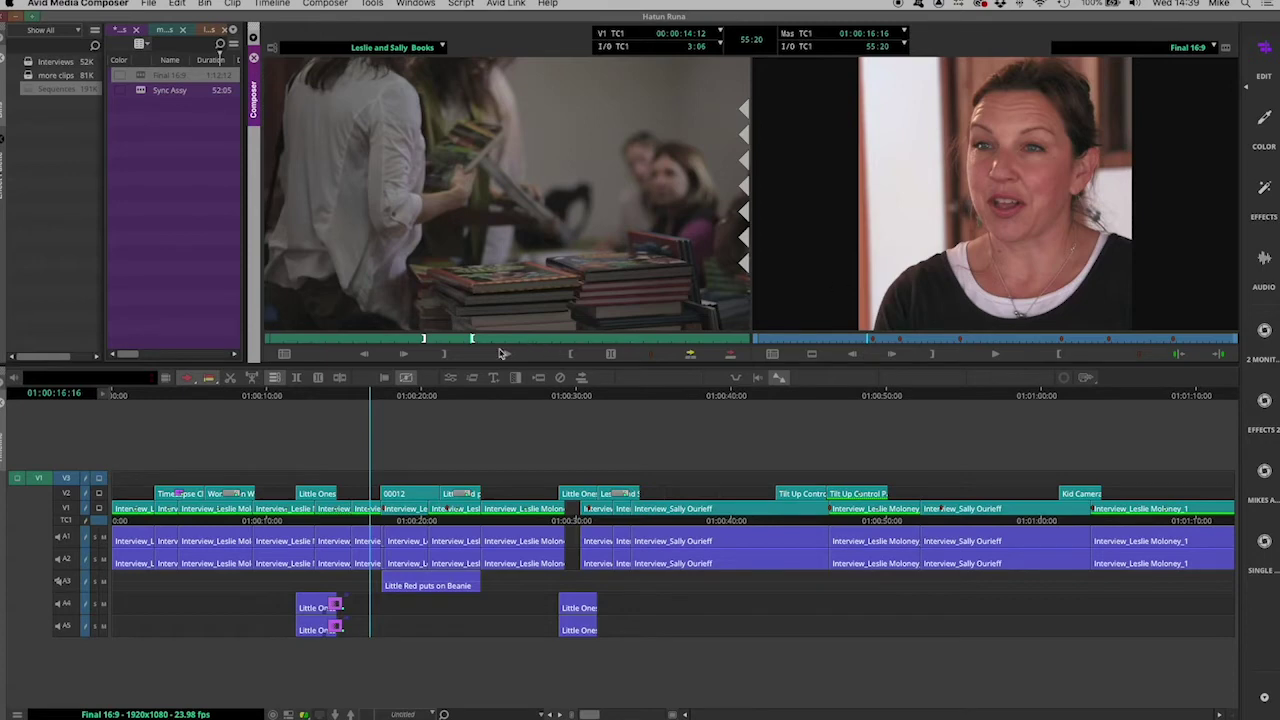
# Move further into the sequence, enable track V3, and bring up the Effect Palette's Reformat effects.
pyautogui.moveTo(358, 395); pyautogui.dragTo(163, 397)
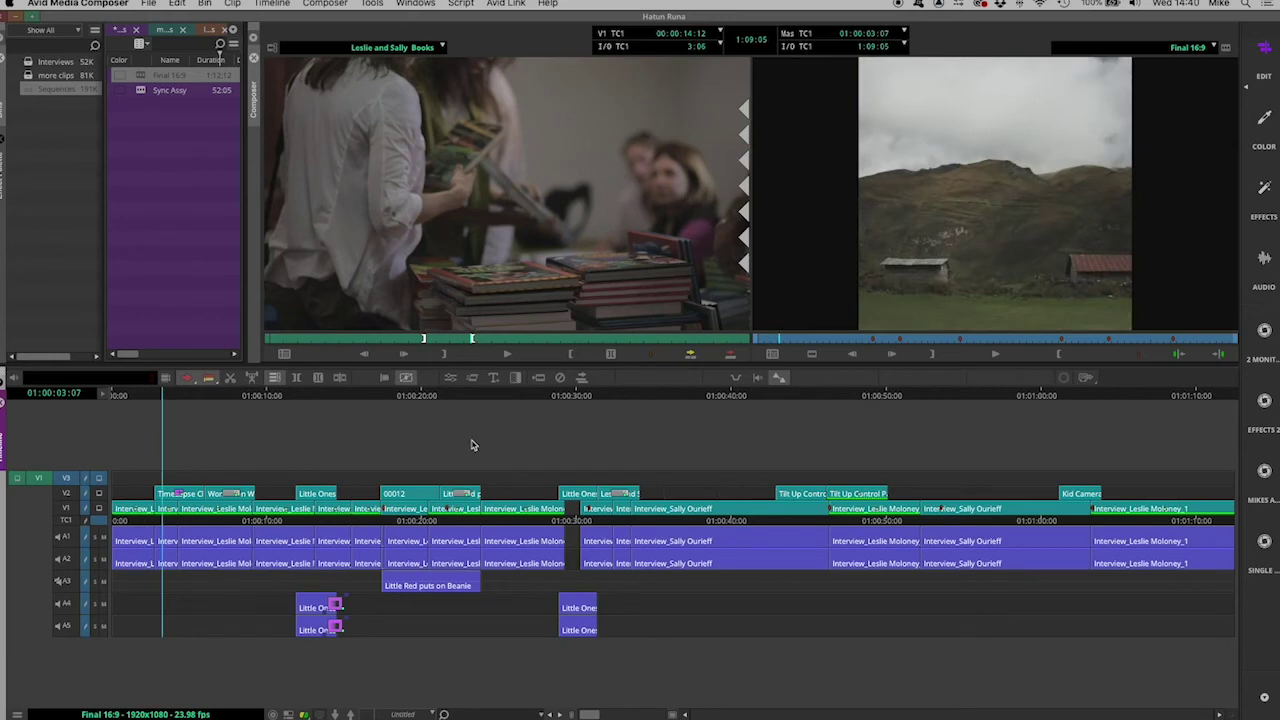
pyautogui.click(67, 480)
pyautogui.click(6, 176)
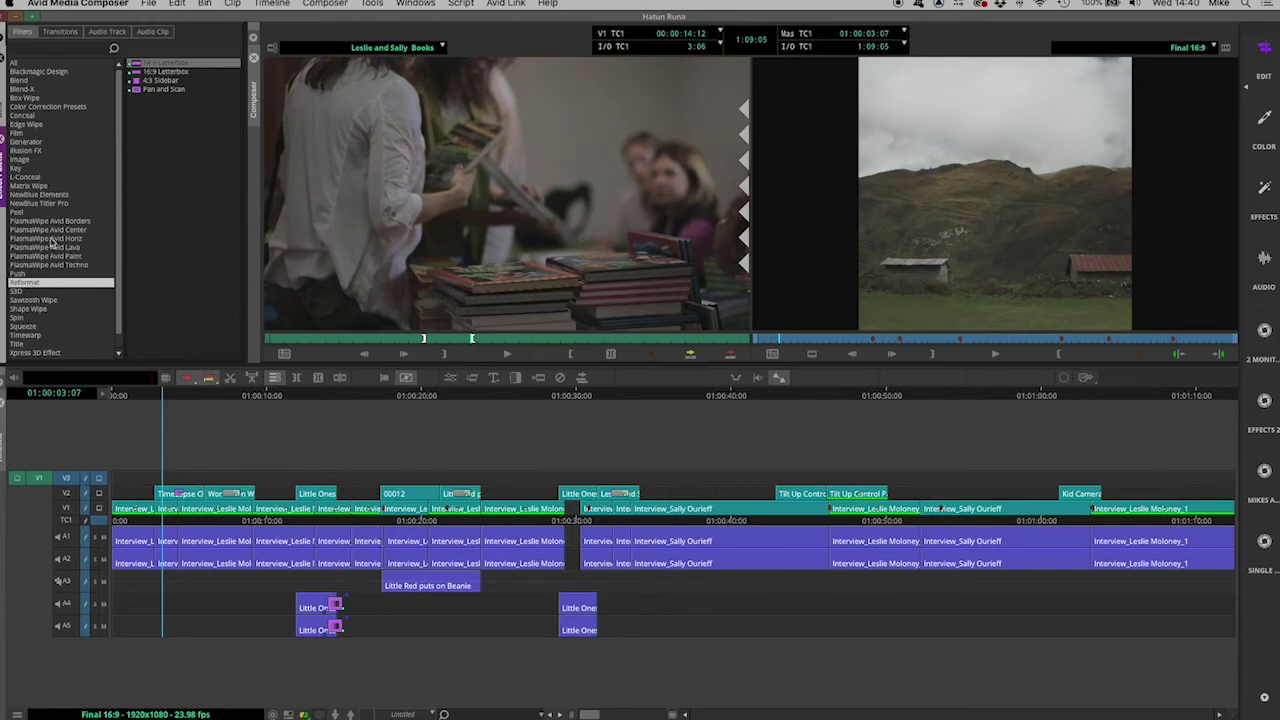
# Drop Pan and Scan onto the V3 filler and load it in the Effect Editor.
pyautogui.click(137, 92)
pyautogui.moveTo(137, 92); pyautogui.dragTo(178, 480)
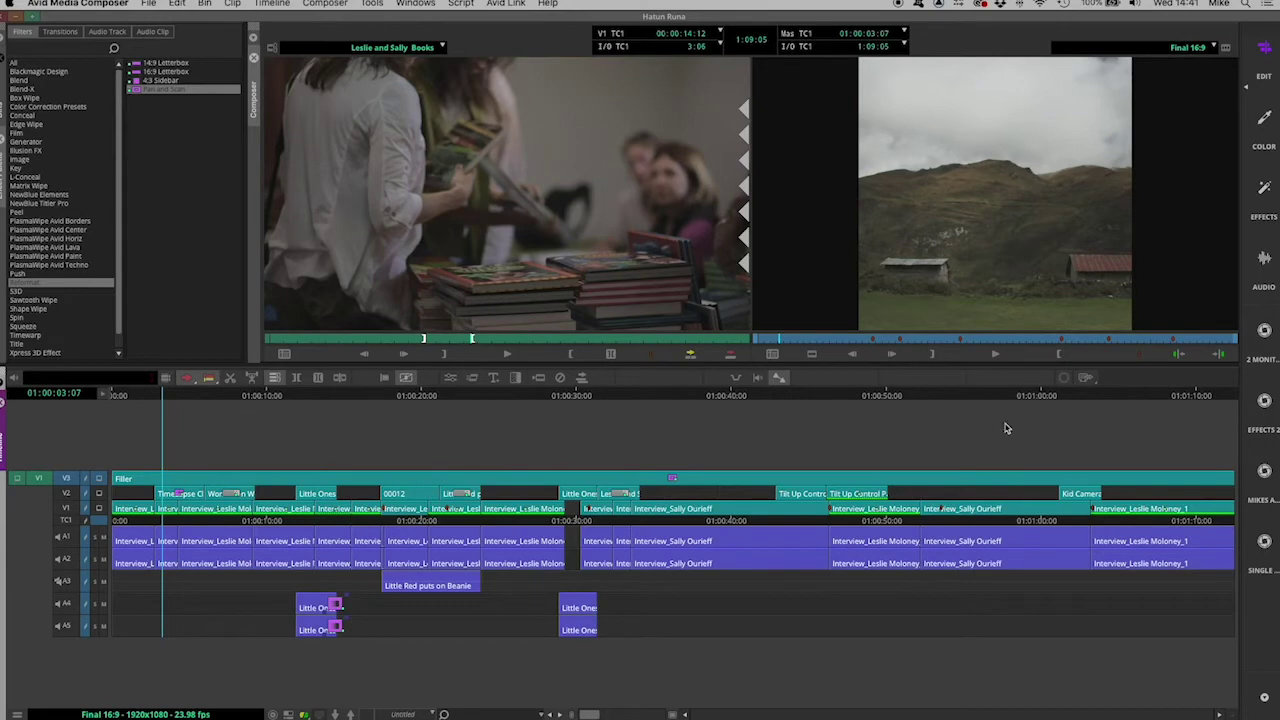
pyautogui.click(1232, 352)
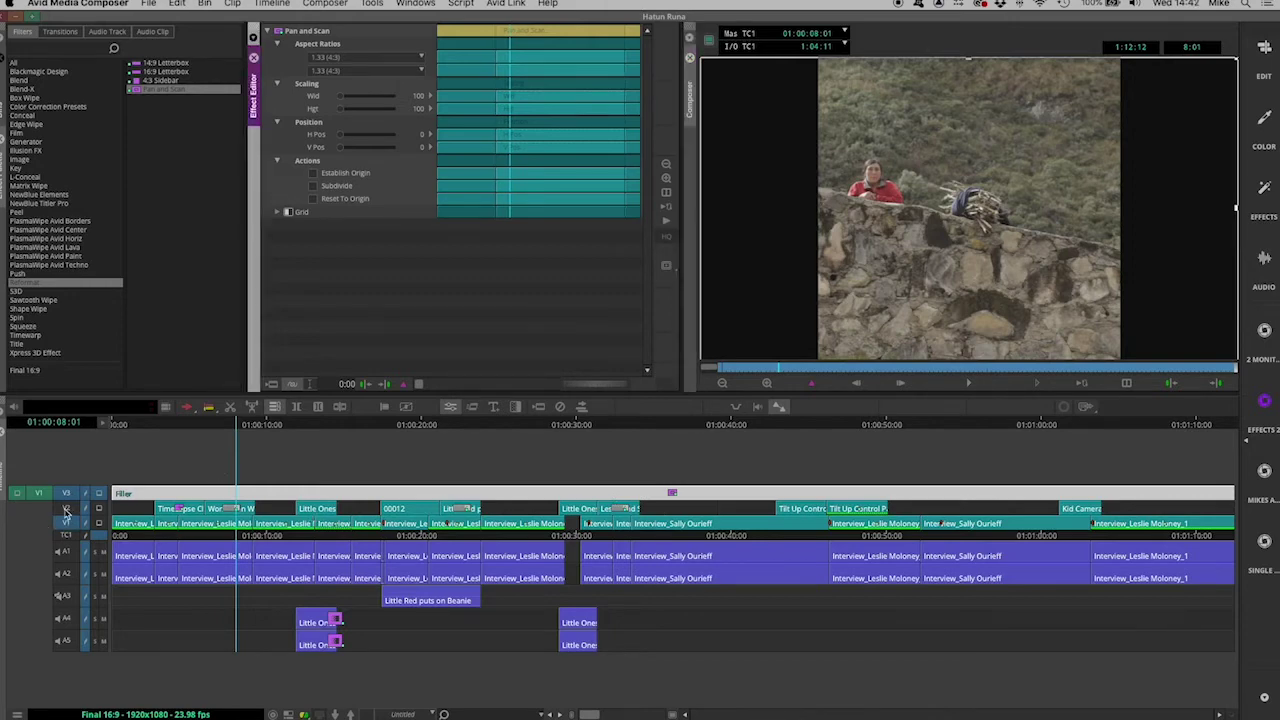
# Split the V3 Pan and Scan at each edit and set its source aspect to 1.78 (16:9).
pyautogui.click(408, 494)
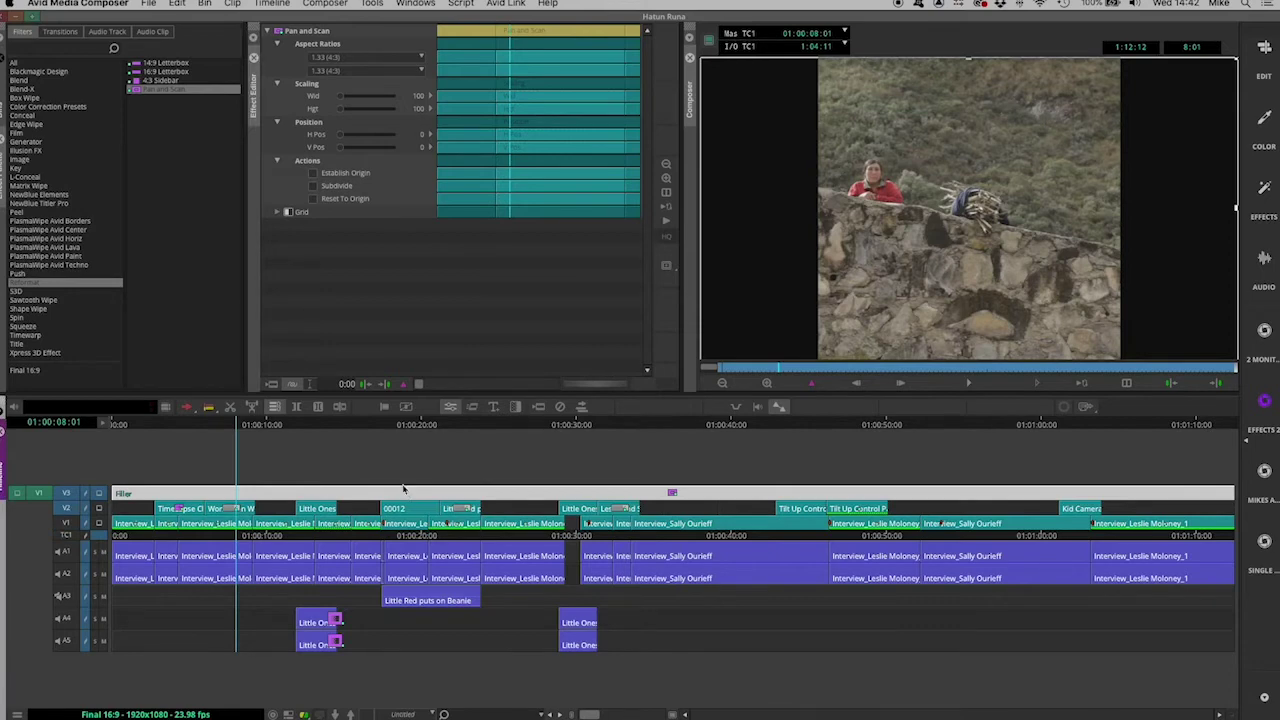
pyautogui.click(313, 192)
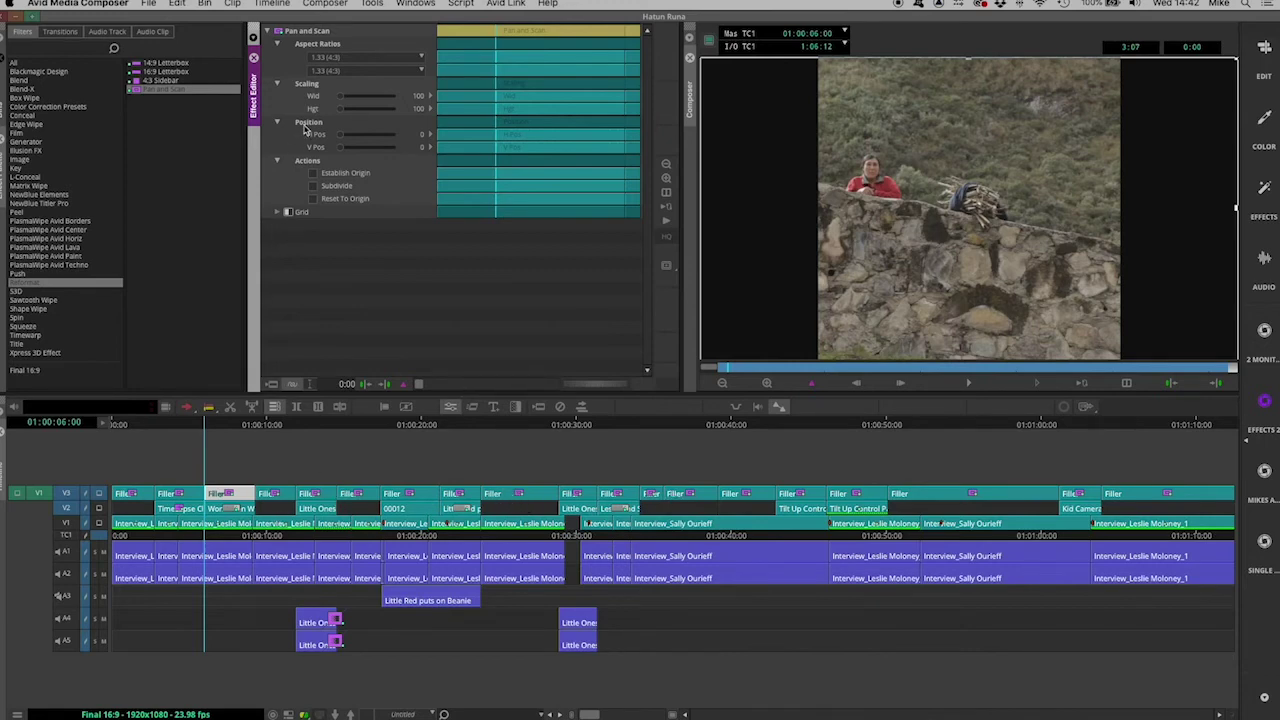
pyautogui.click(349, 69)
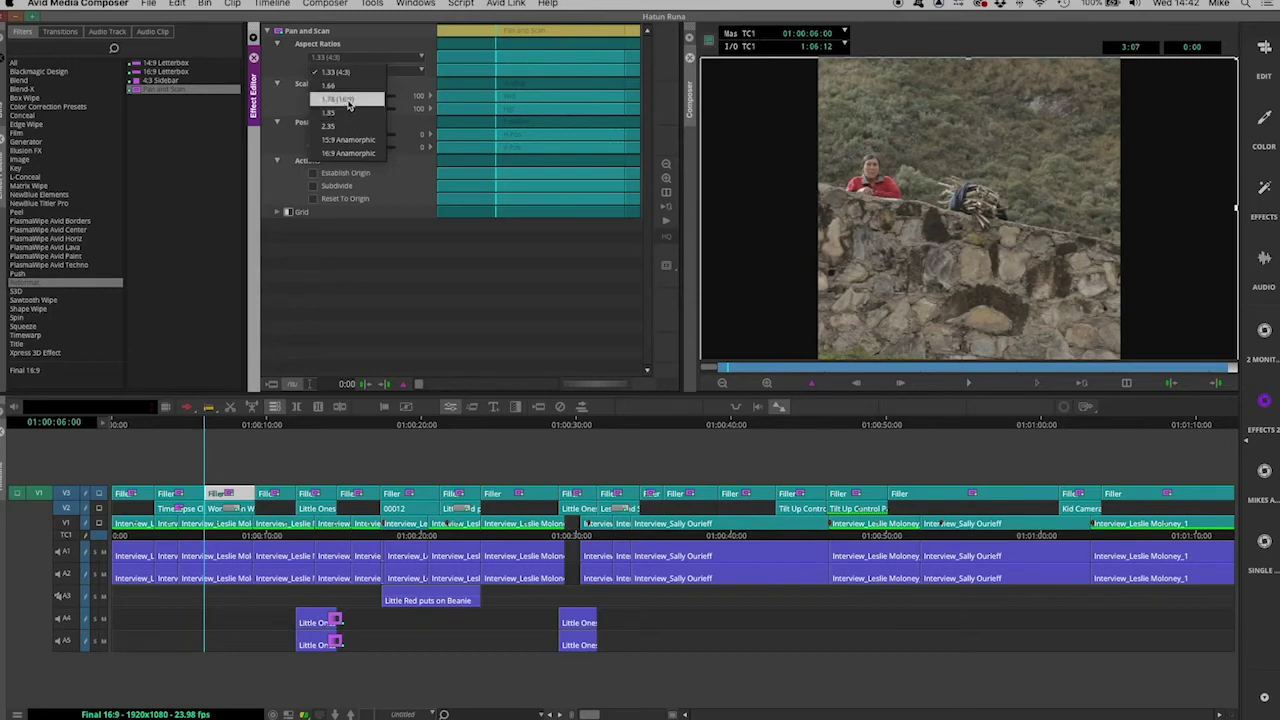
pyautogui.click(347, 100)
pyautogui.click(350, 72)
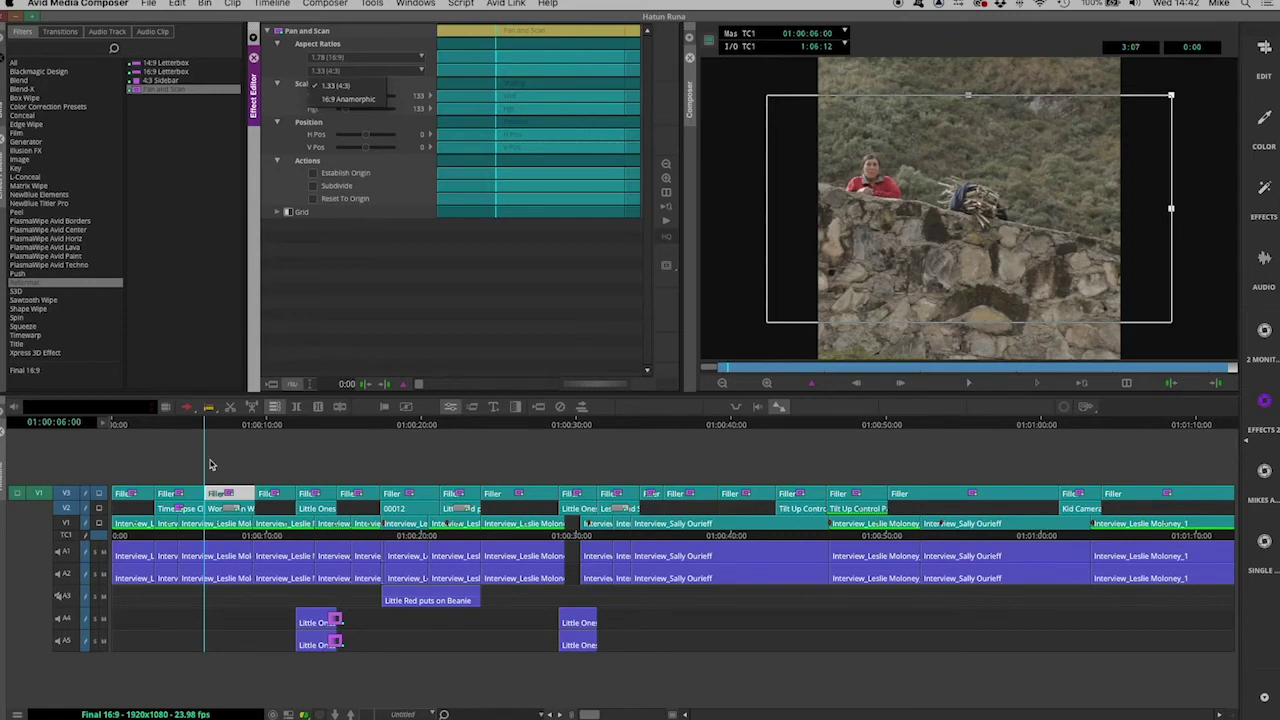
pyautogui.click(184, 425)
# Park near the sequence start, select all V3 segments, and apply the Image > Resize effect.
pyautogui.click(185, 425)
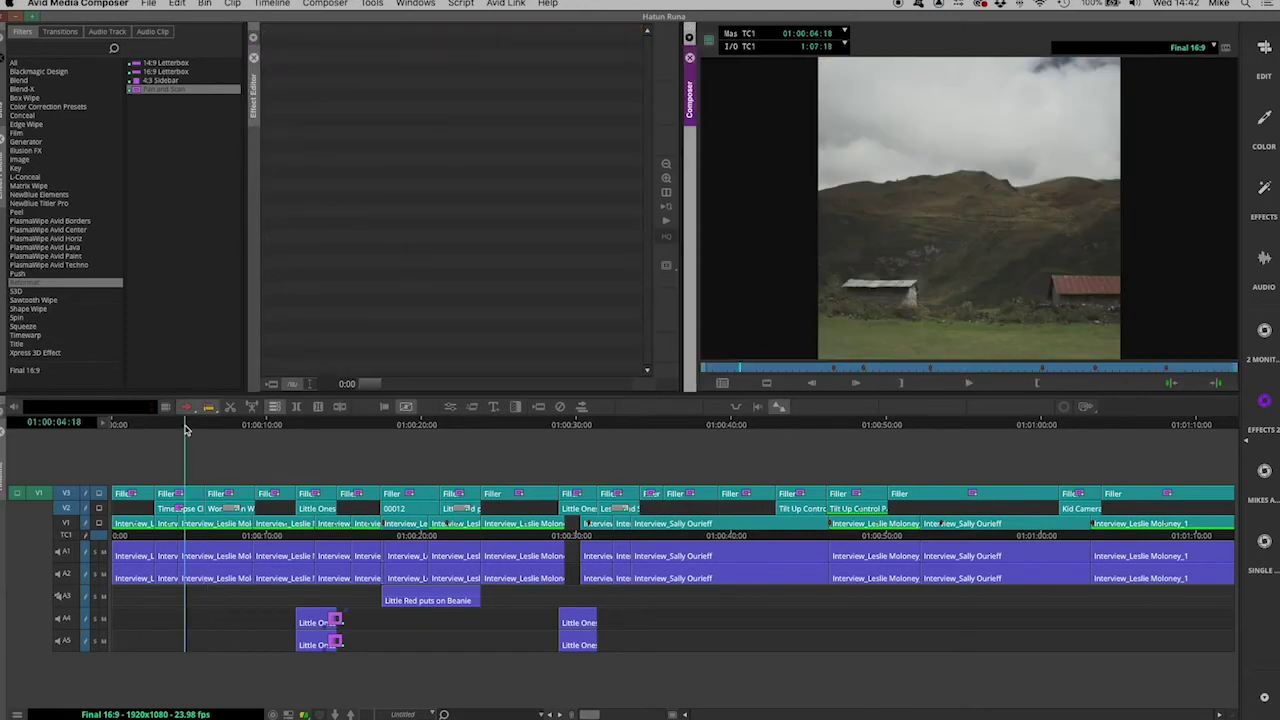
pyautogui.click(155, 428)
pyautogui.click(152, 428)
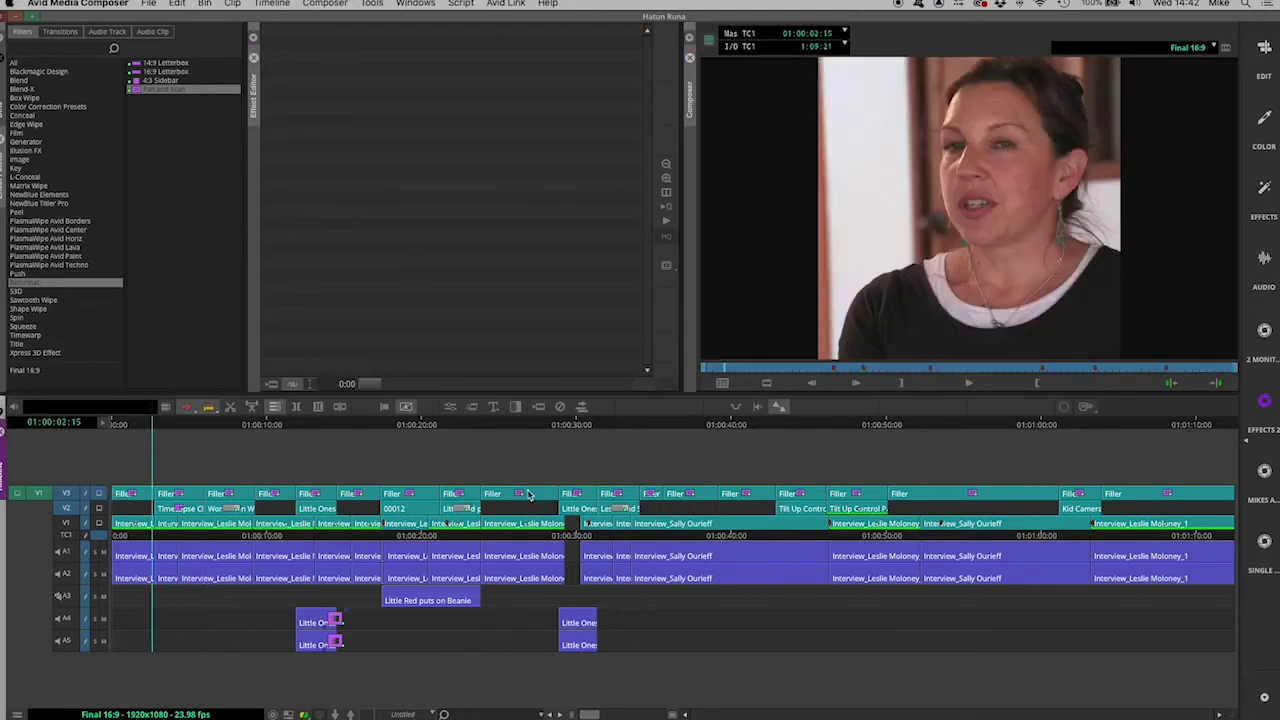
pyautogui.click(133, 428)
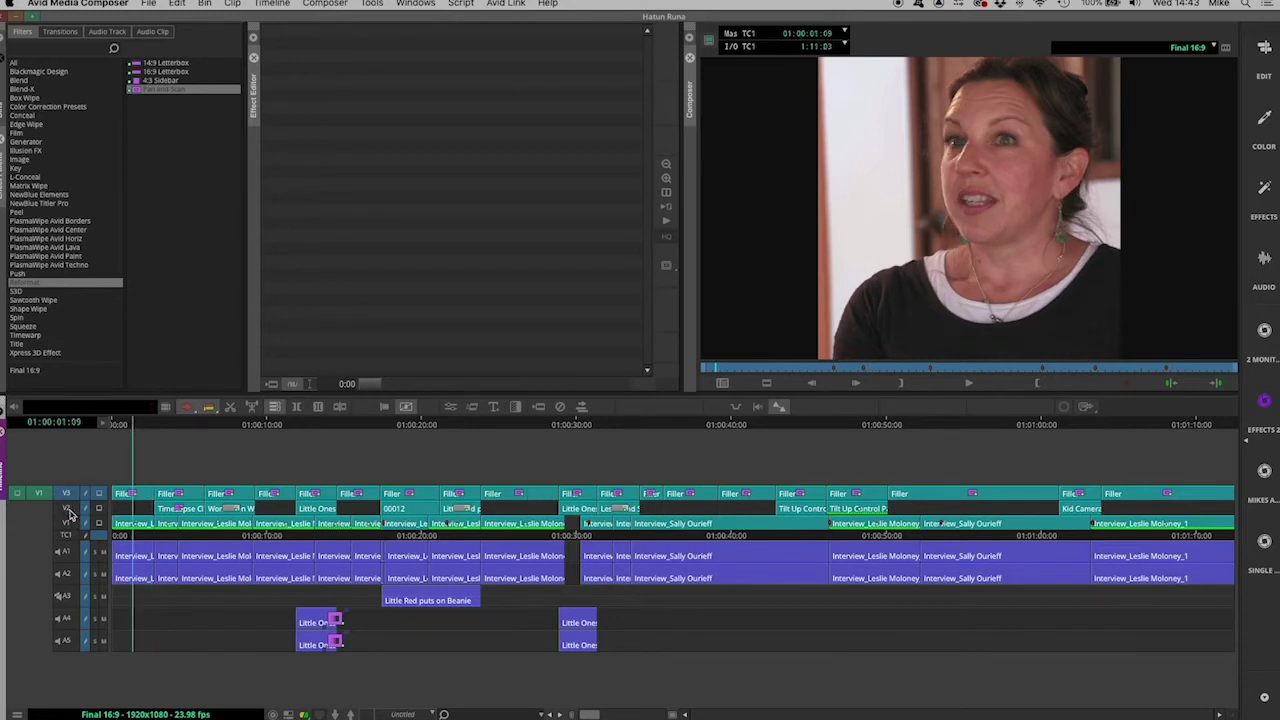
pyautogui.click(581, 410)
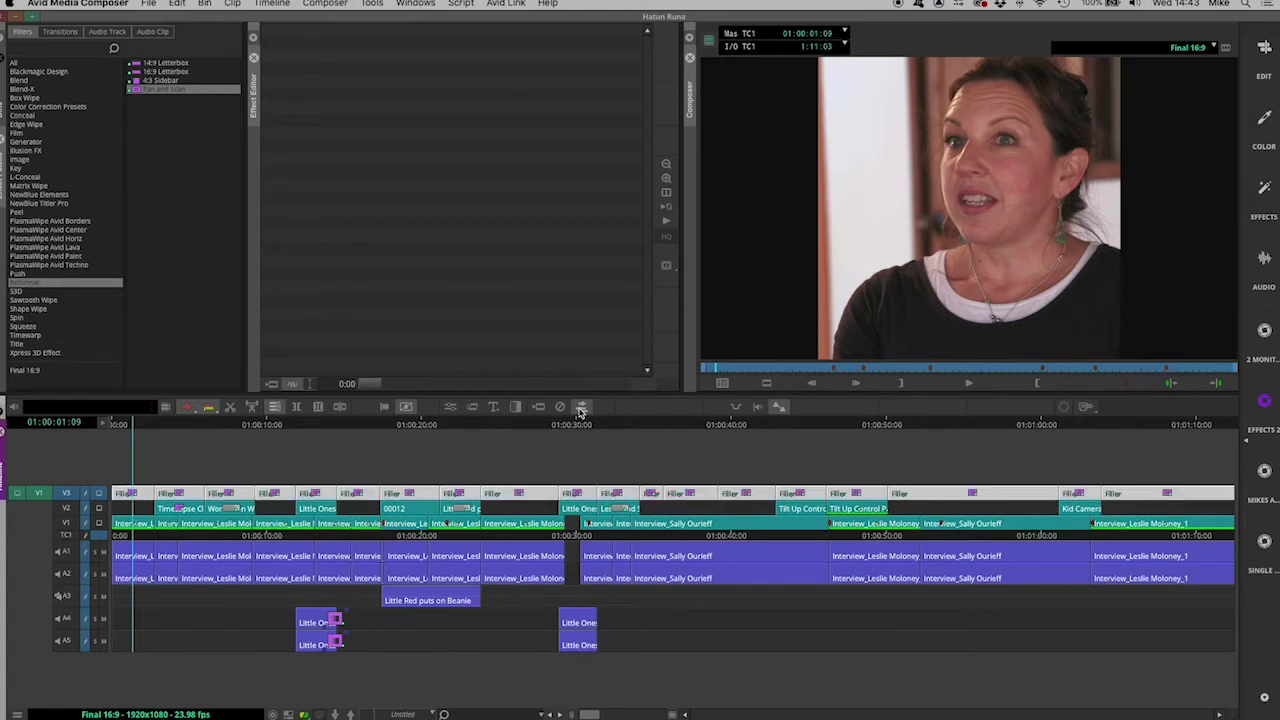
pyautogui.click(19, 160)
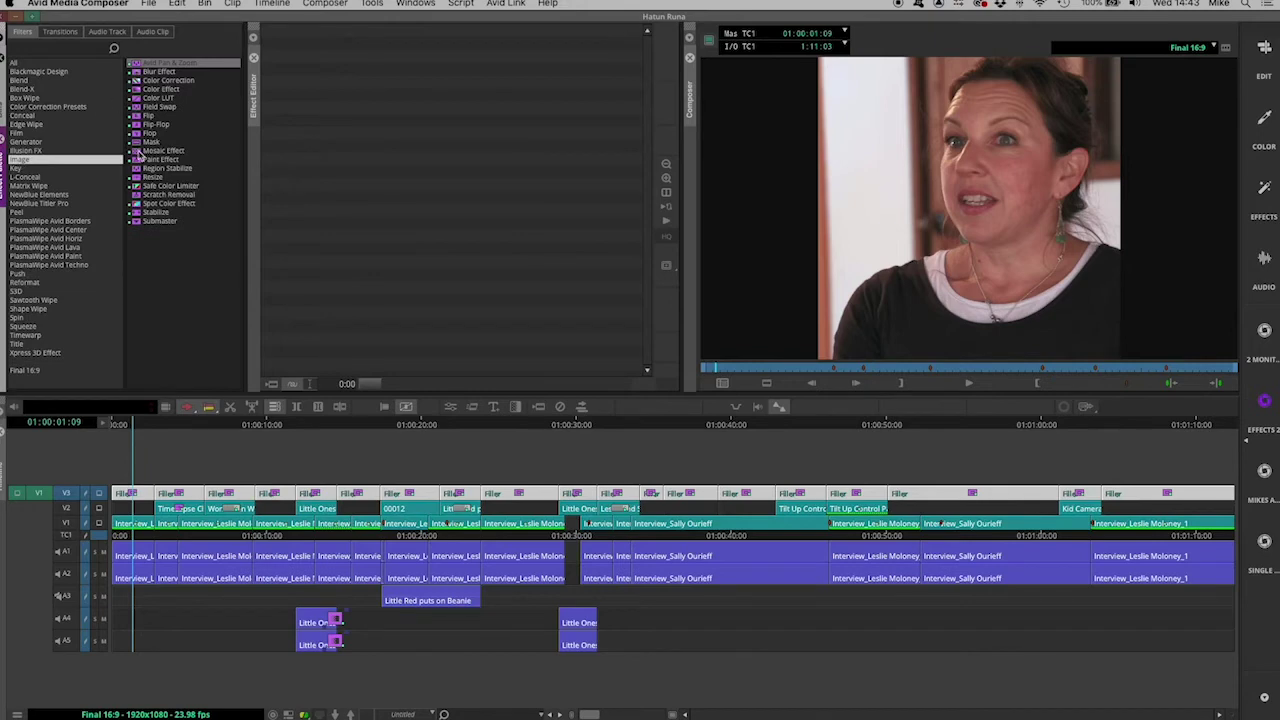
pyautogui.doubleClick(141, 178)
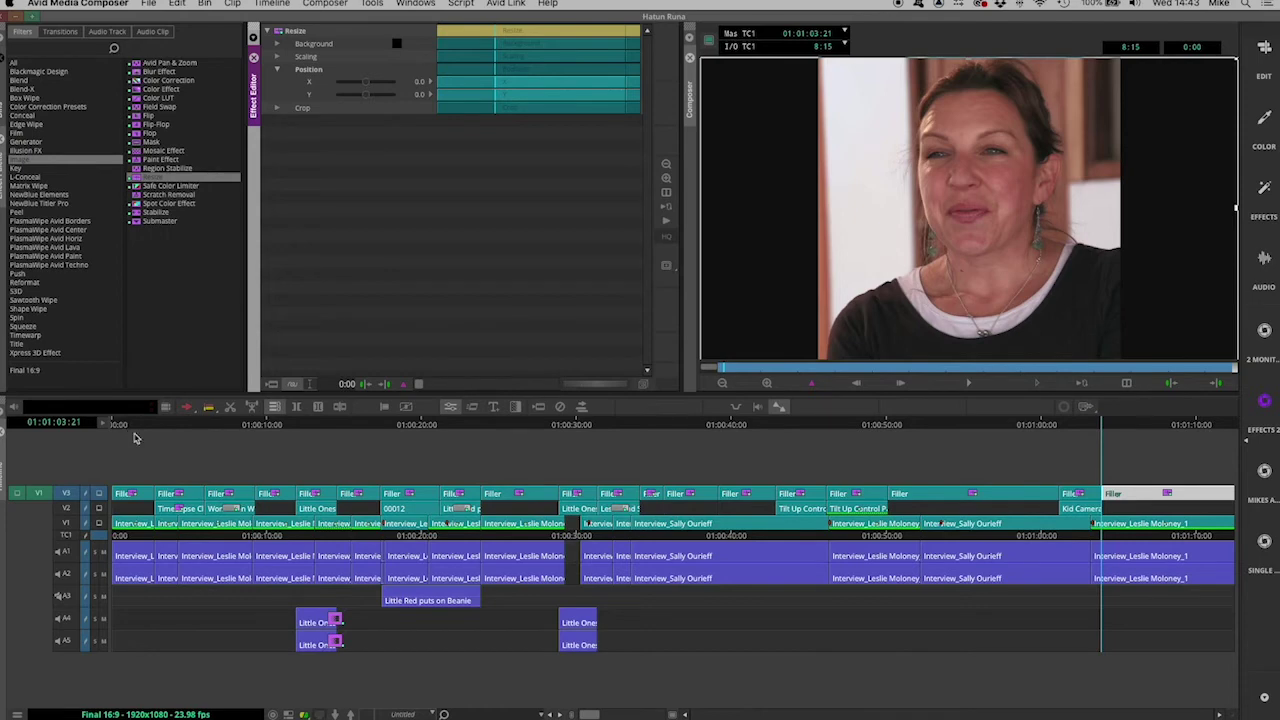
# Slide the first V3 interview segment's Resize Position X to -79.0, then select the landscape segment.
pyautogui.click(137, 496)
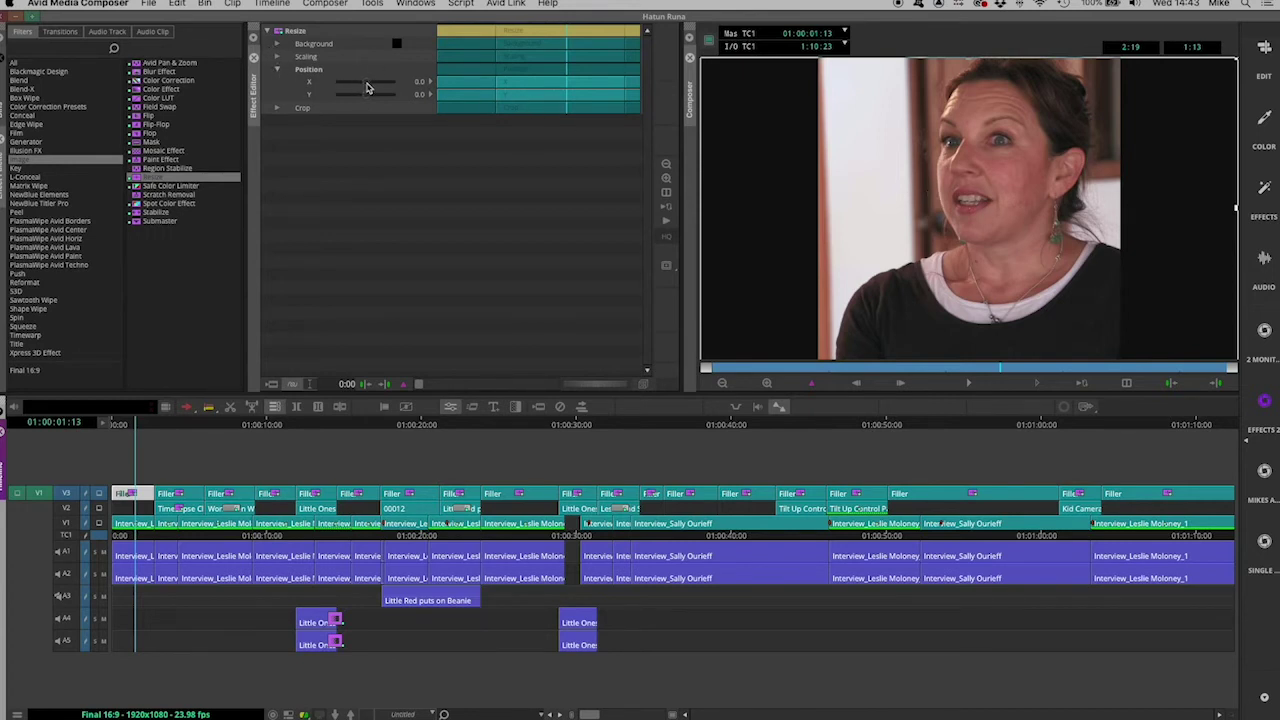
pyautogui.moveTo(366, 87); pyautogui.dragTo(327, 93)
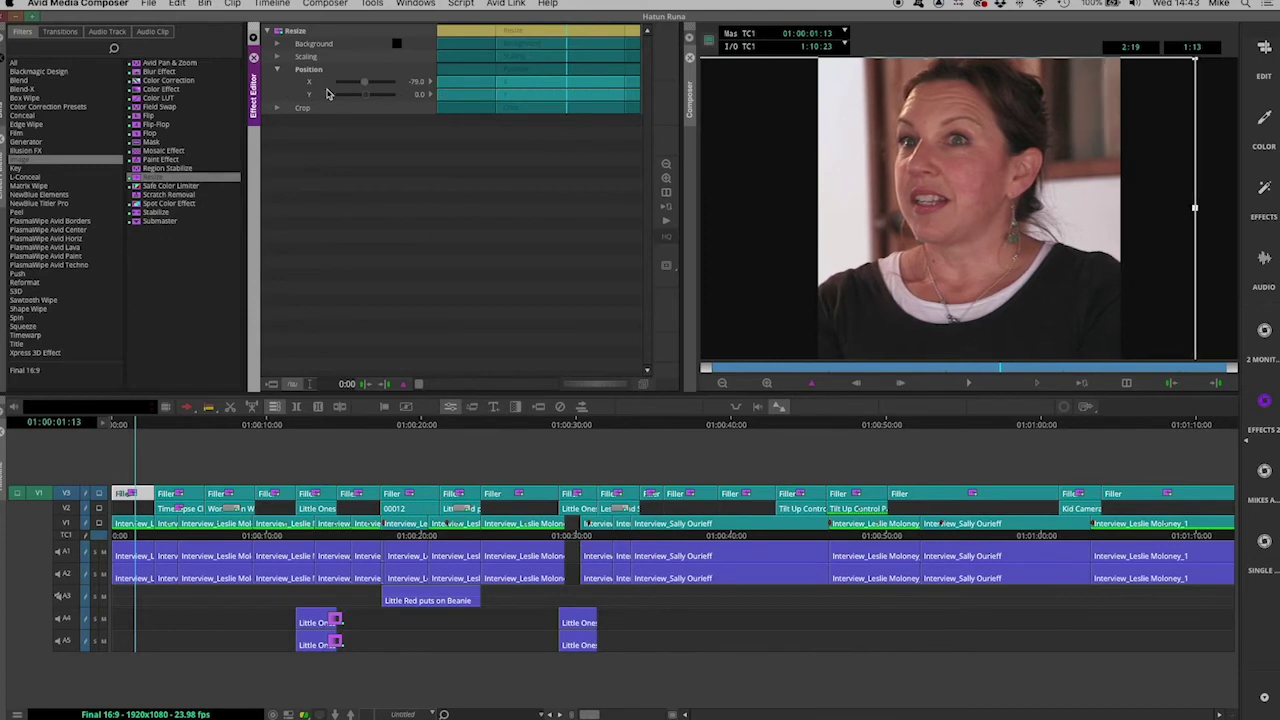
pyautogui.click(180, 496)
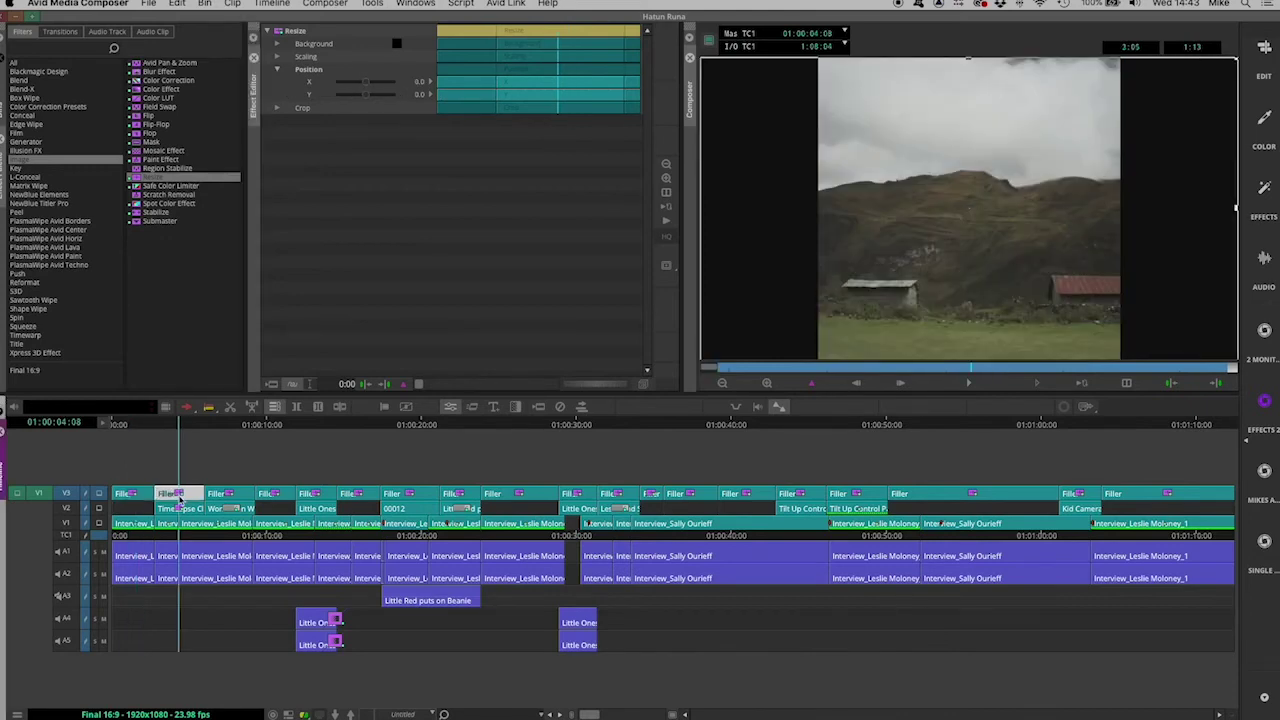
# Drag the landscape shot left directly in the record monitor, keeping vertical position at 0.0.
pyautogui.click(961, 244)
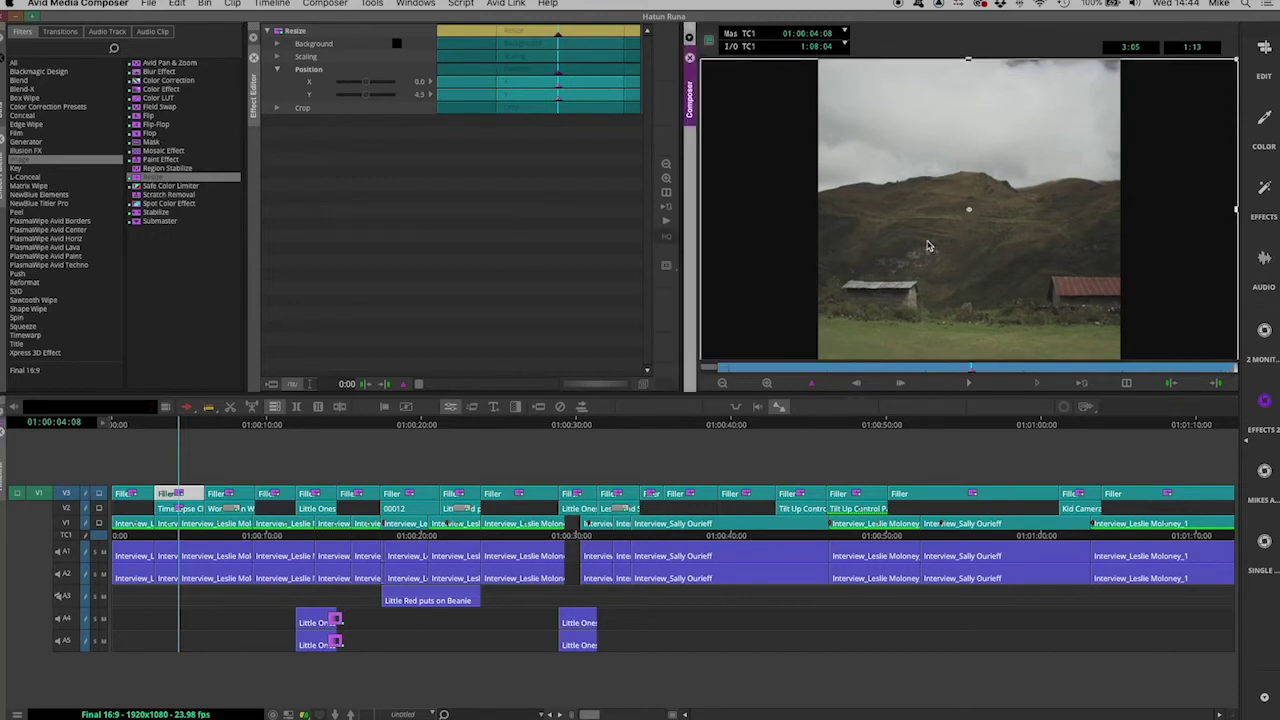
pyautogui.moveTo(928, 246); pyautogui.dragTo(903, 233)
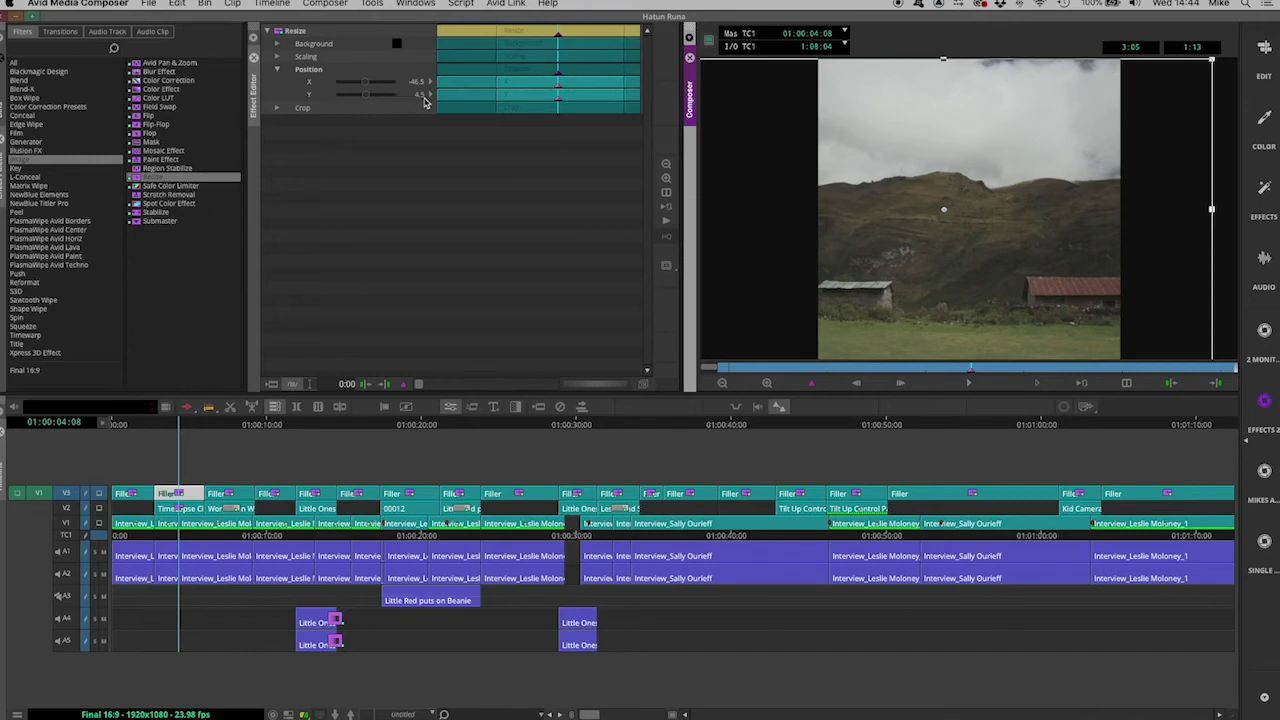
pyautogui.click(366, 97)
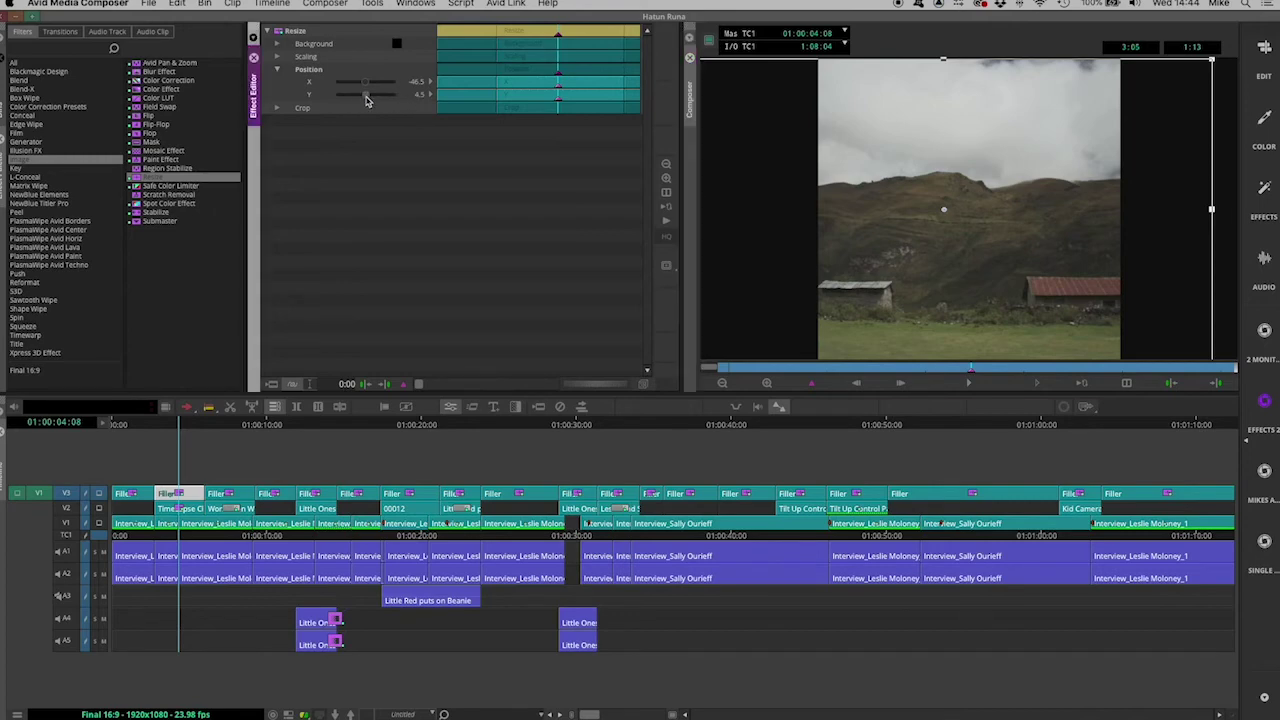
pyautogui.moveTo(366, 97); pyautogui.dragTo(362, 95)
# Set the next V3 interview segment's Resize Position X to -23.0.
pyautogui.click(280, 495)
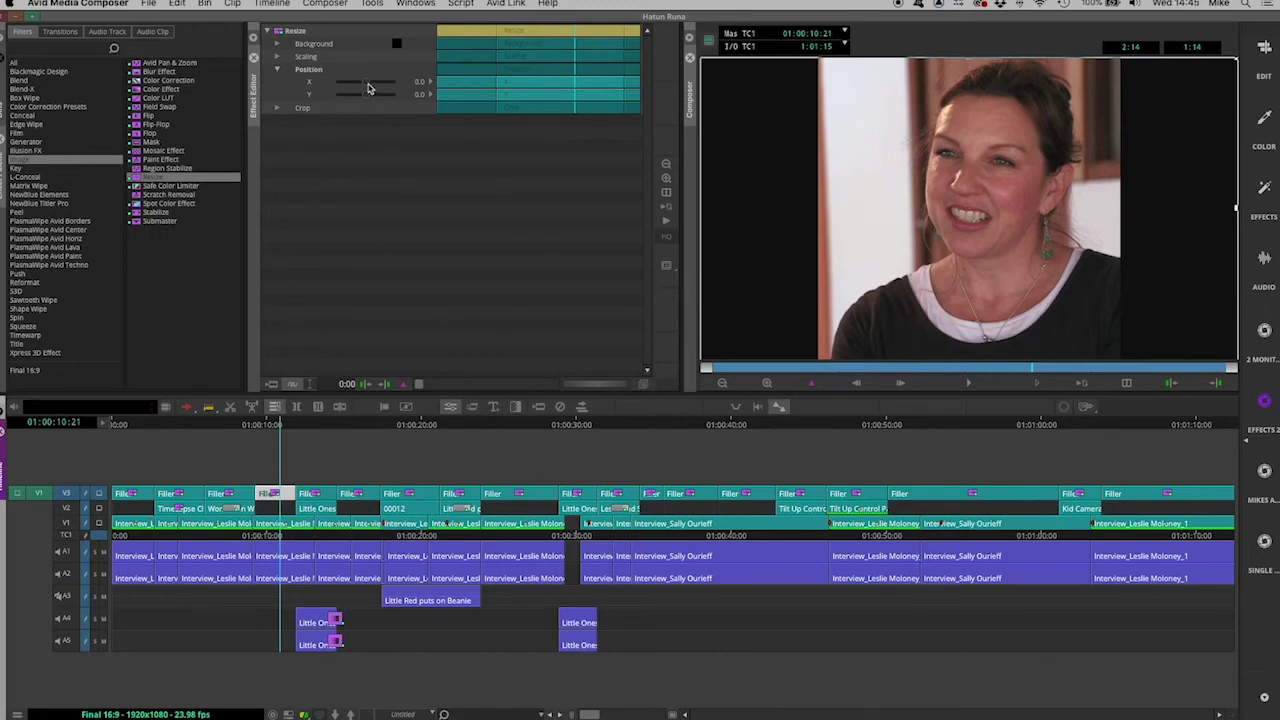
pyautogui.moveTo(368, 88); pyautogui.dragTo(378, 114)
pyautogui.click(313, 496)
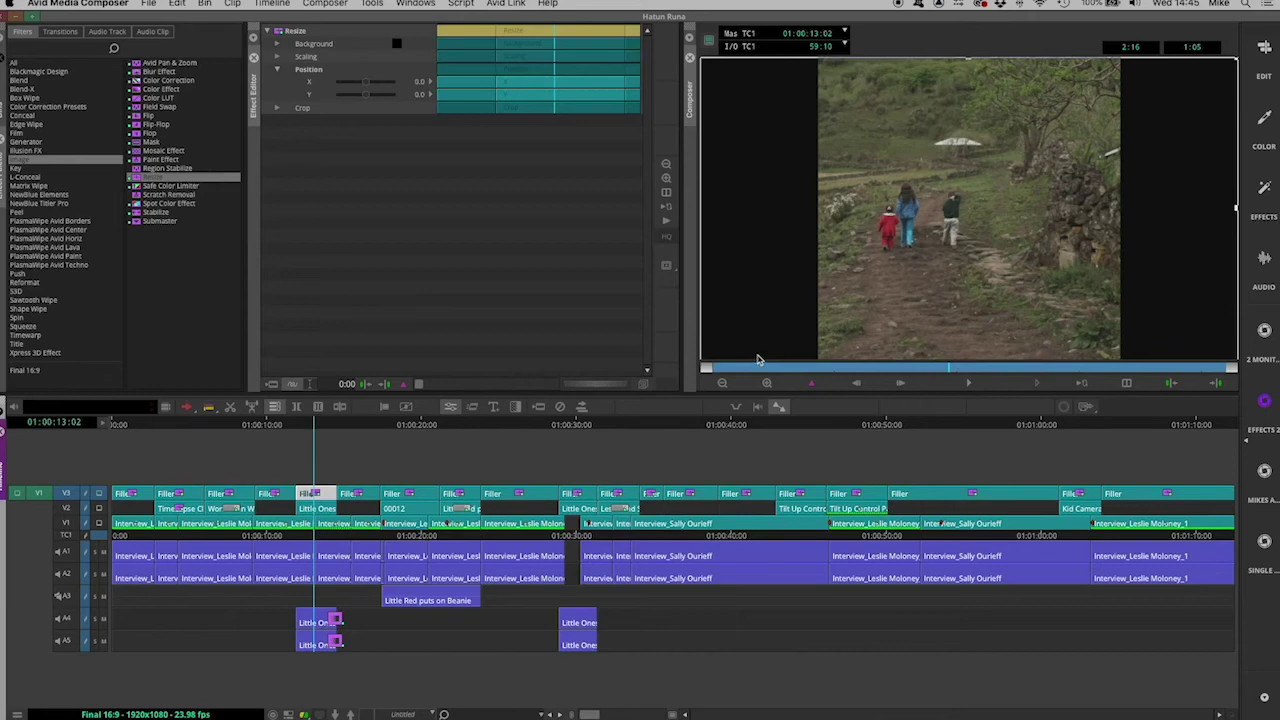
# Set the target mask to Mix to Black and move the next interview segment's Position X to -45.0.
pyautogui.rightClick(805, 220)
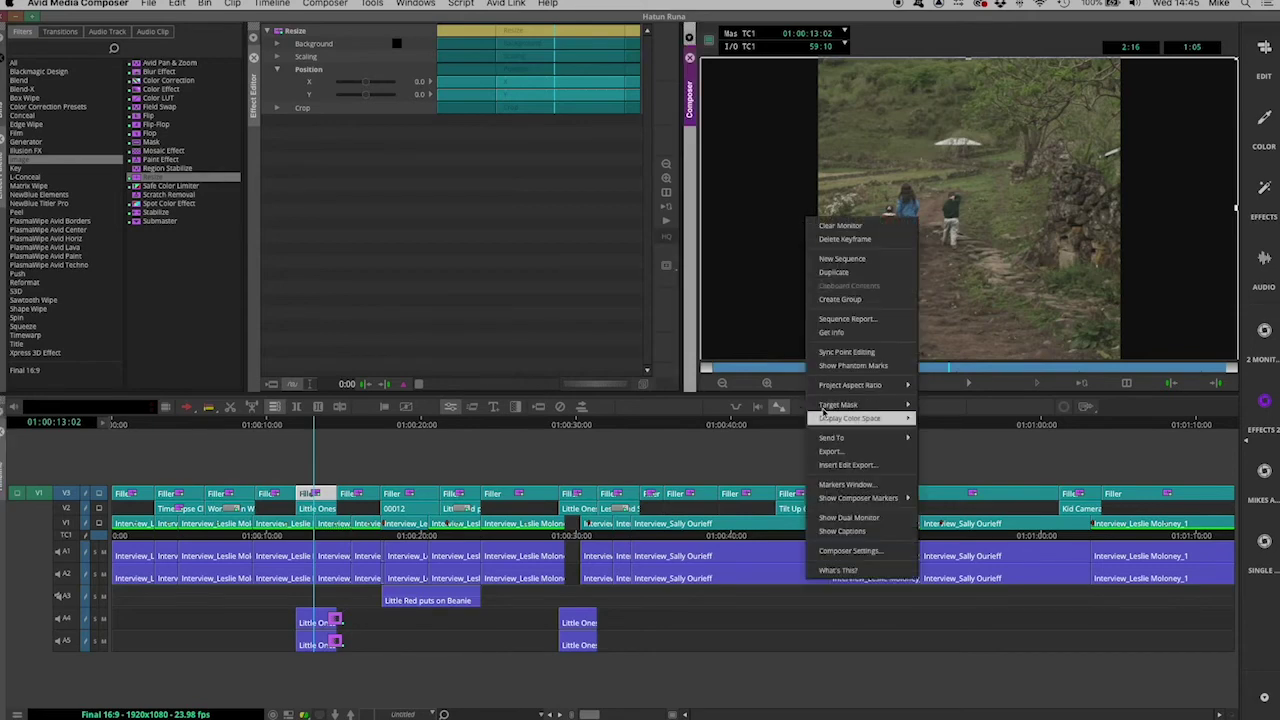
pyautogui.moveTo(880, 405)
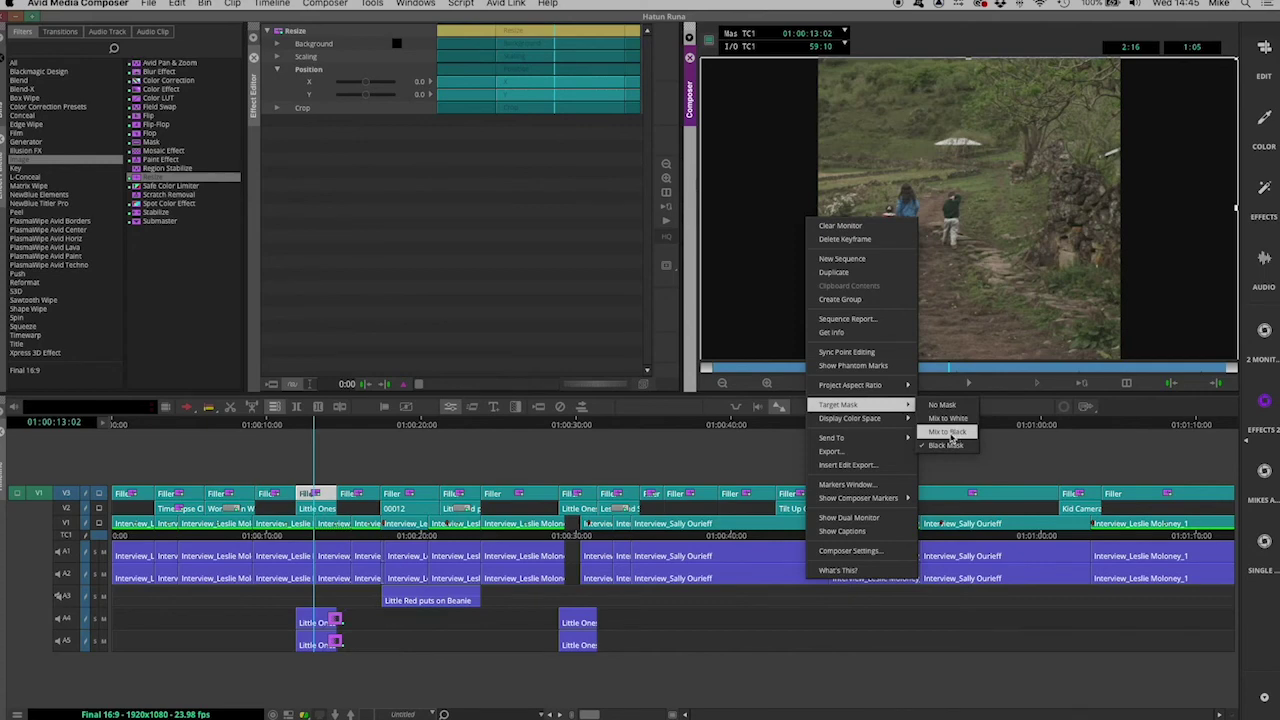
pyautogui.click(947, 432)
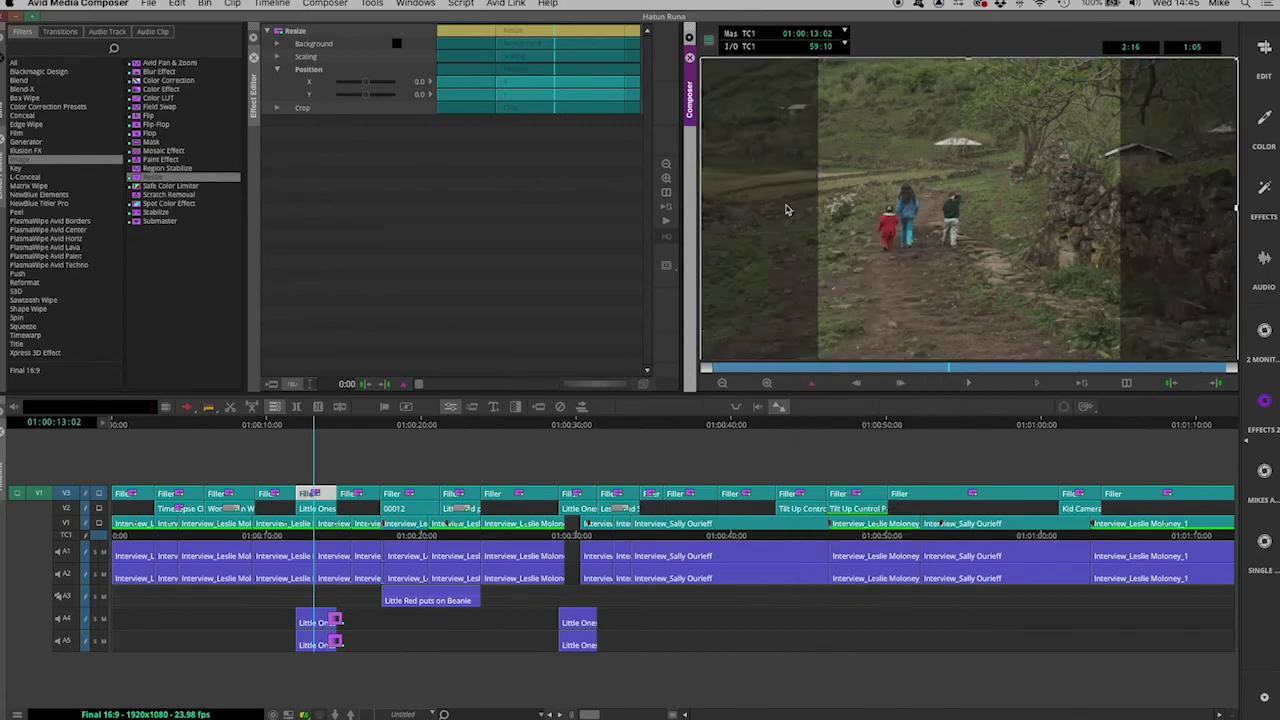
pyautogui.click(368, 494)
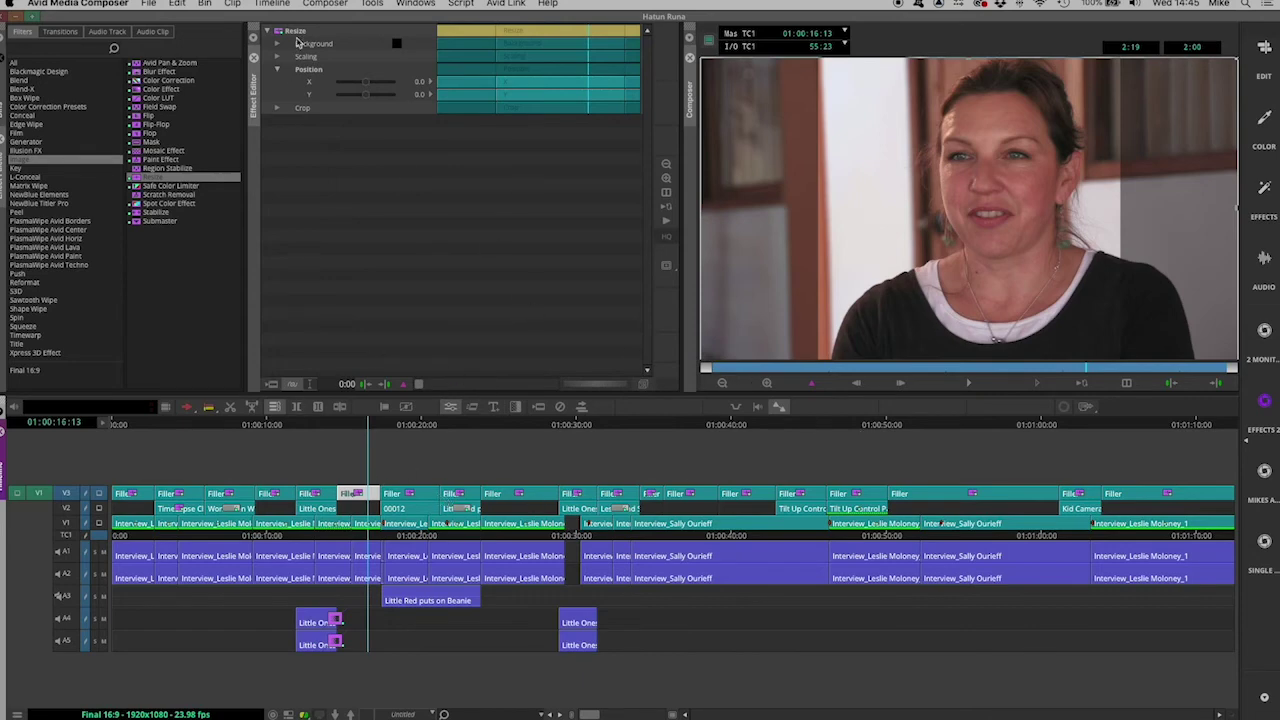
pyautogui.moveTo(367, 88)
pyautogui.mouseDown()
pyautogui.moveTo(343, 86)
pyautogui.moveTo(366, 88)
pyautogui.mouseUp()
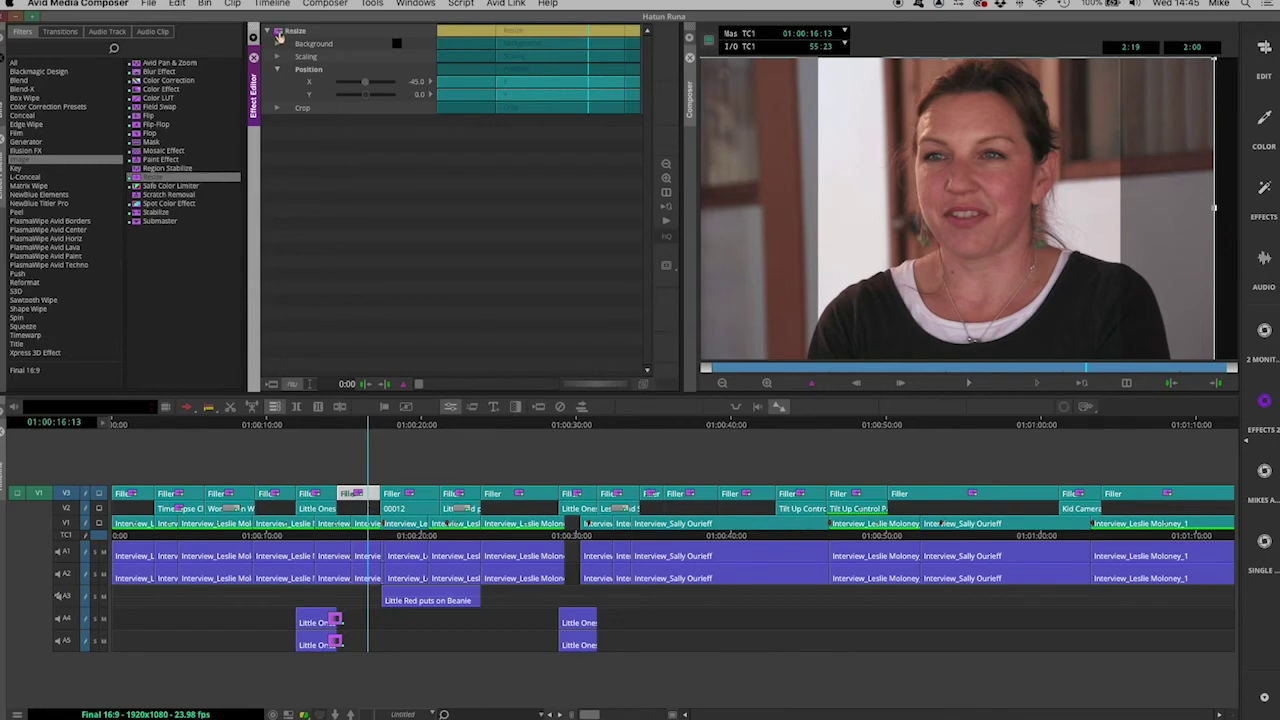
# Go to the resize shot at 01:00:25:08 and set the monitor's Target Mask to No Mask.
pyautogui.click(509, 497)
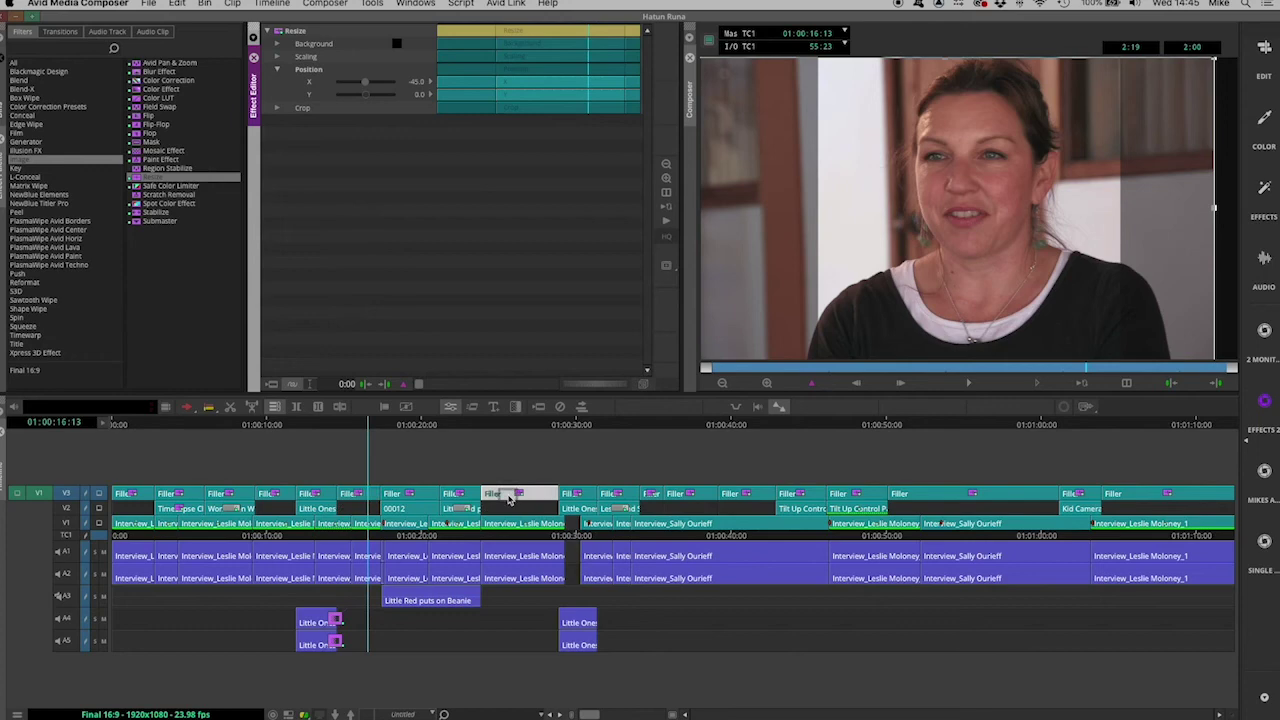
pyautogui.click(506, 497)
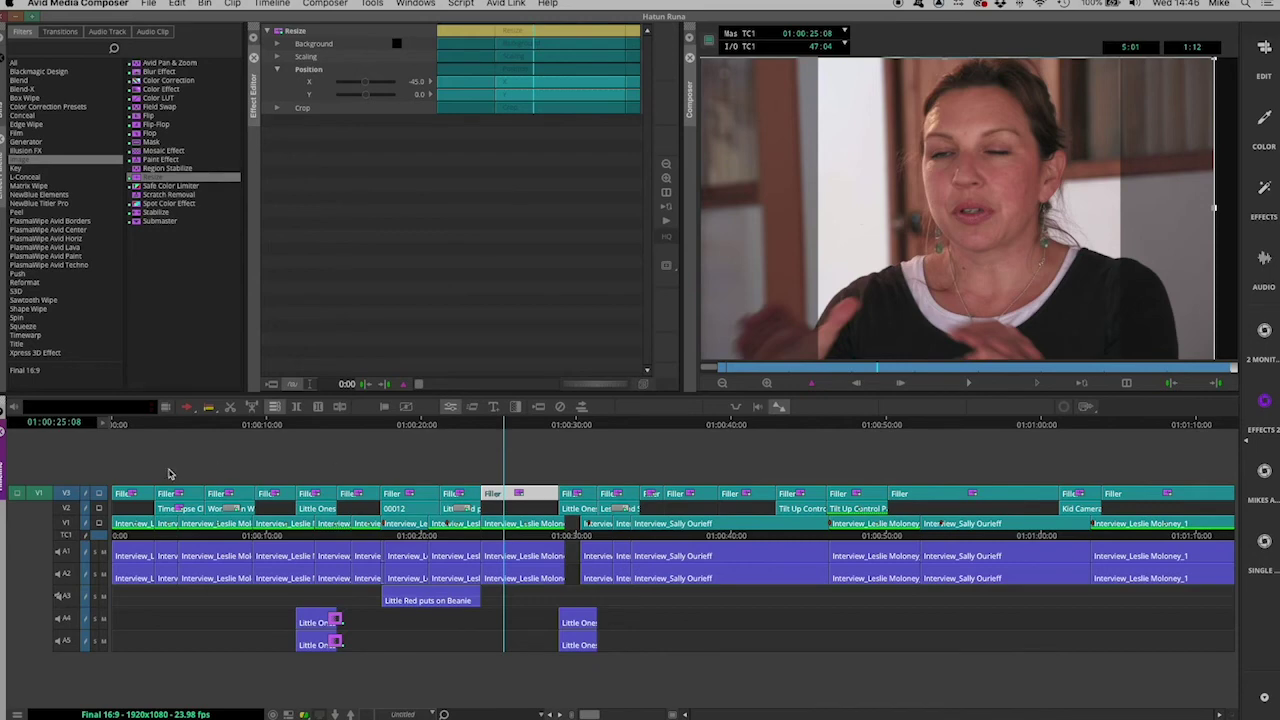
pyautogui.rightClick(865, 288)
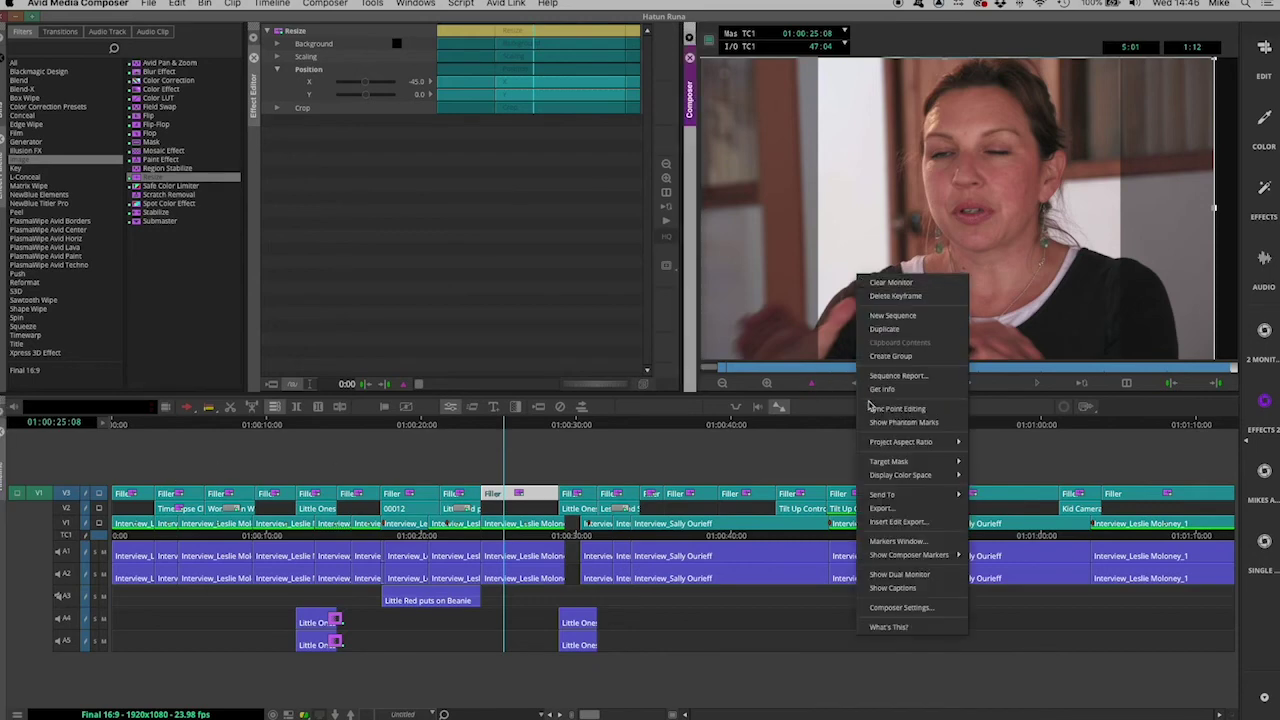
pyautogui.moveTo(941, 461)
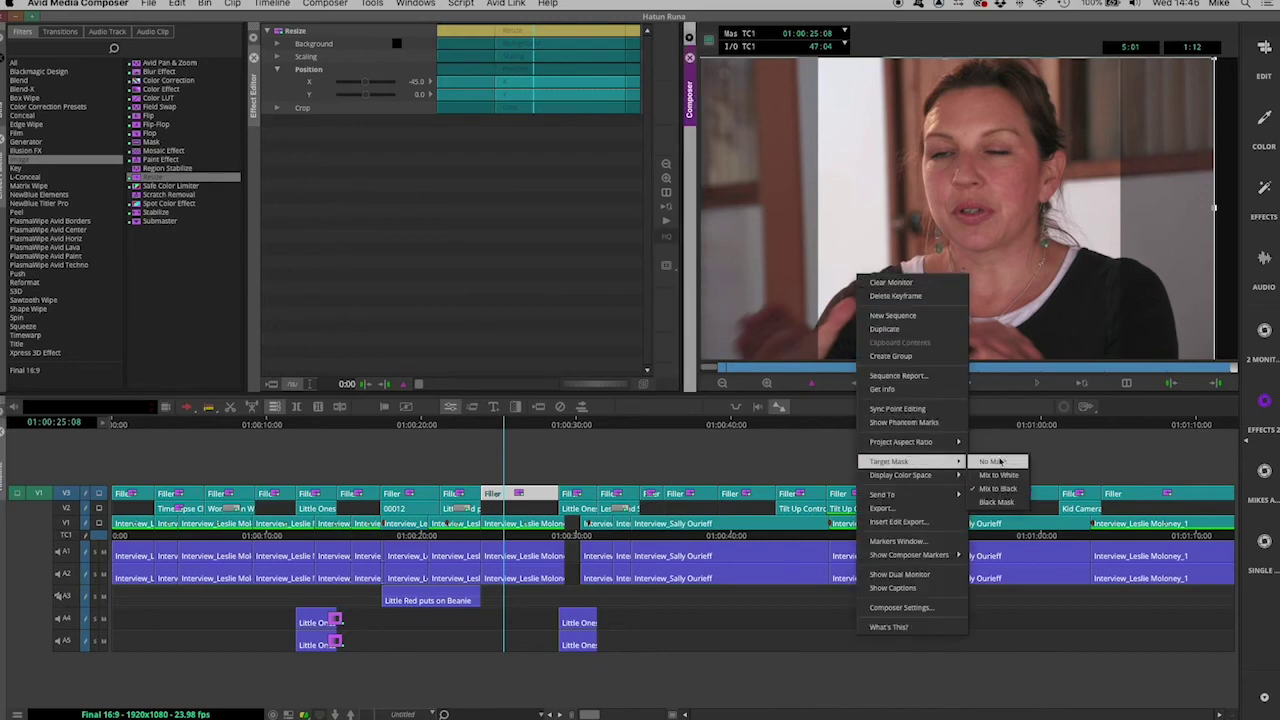
pyautogui.click(994, 462)
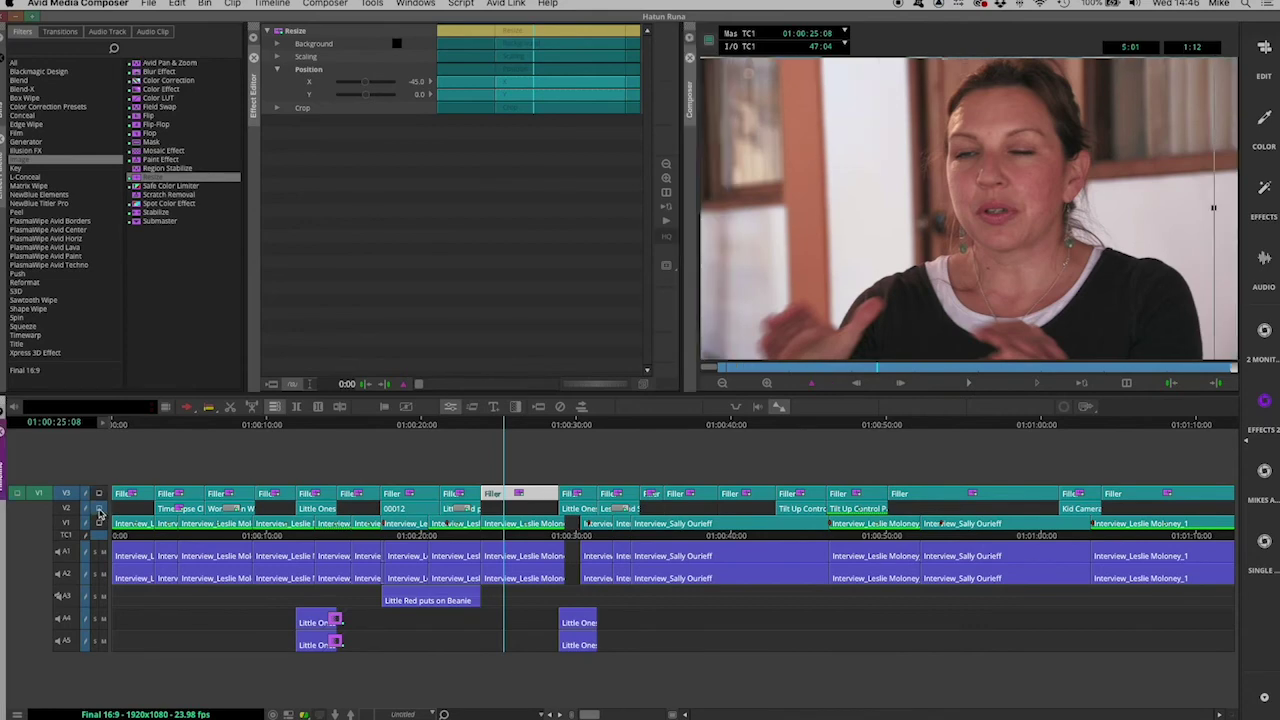
# Review the earlier shots: the wall, the boy at 01:00:19:01, and the children walking uphill.
pyautogui.click(452, 426)
pyautogui.click(252, 426)
pyautogui.click(406, 428)
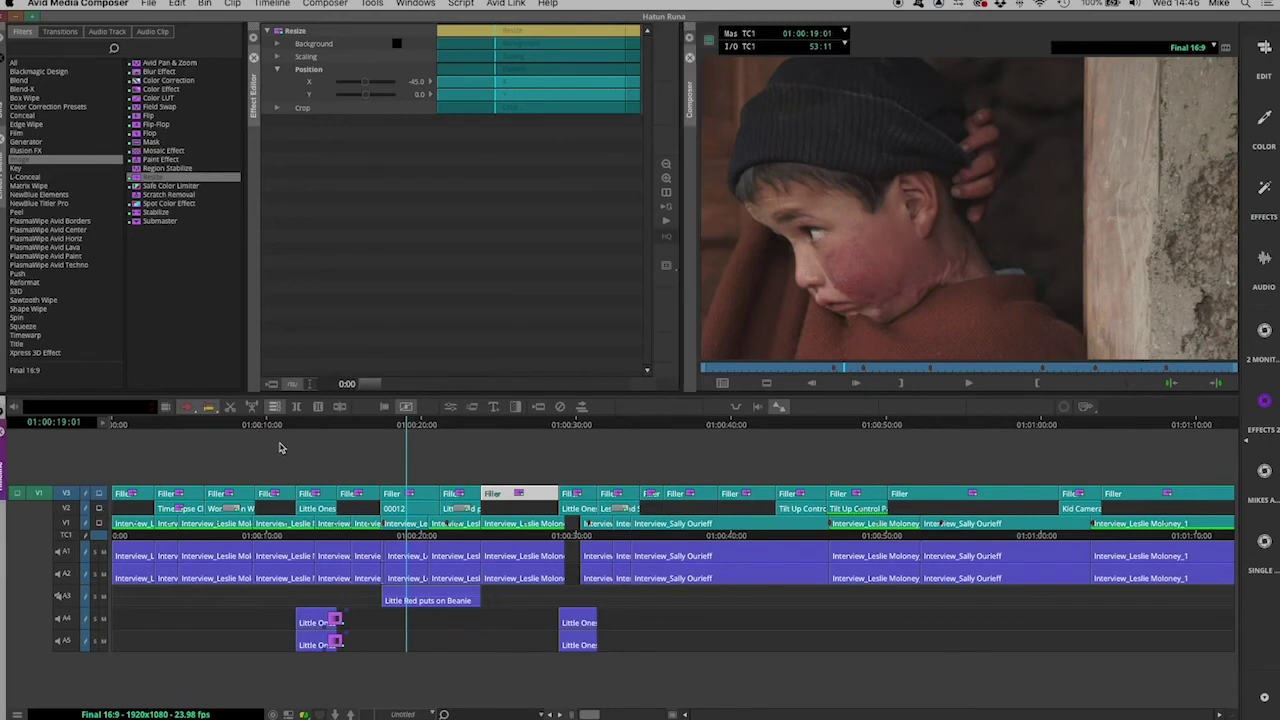
pyautogui.moveTo(345, 428); pyautogui.dragTo(516, 428)
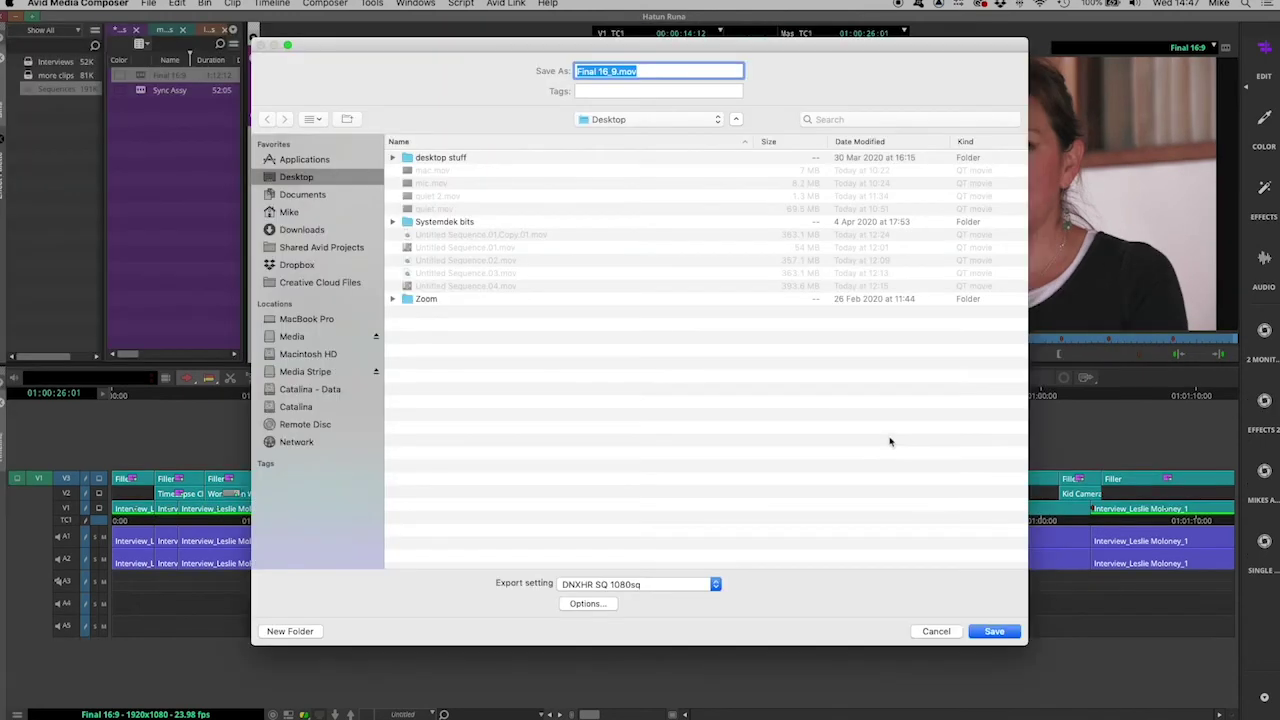
# Pick the ProRes 1080sq export preset and view its custom 1080 x 1080 Crop / Pad settings.
pyautogui.click(617, 587)
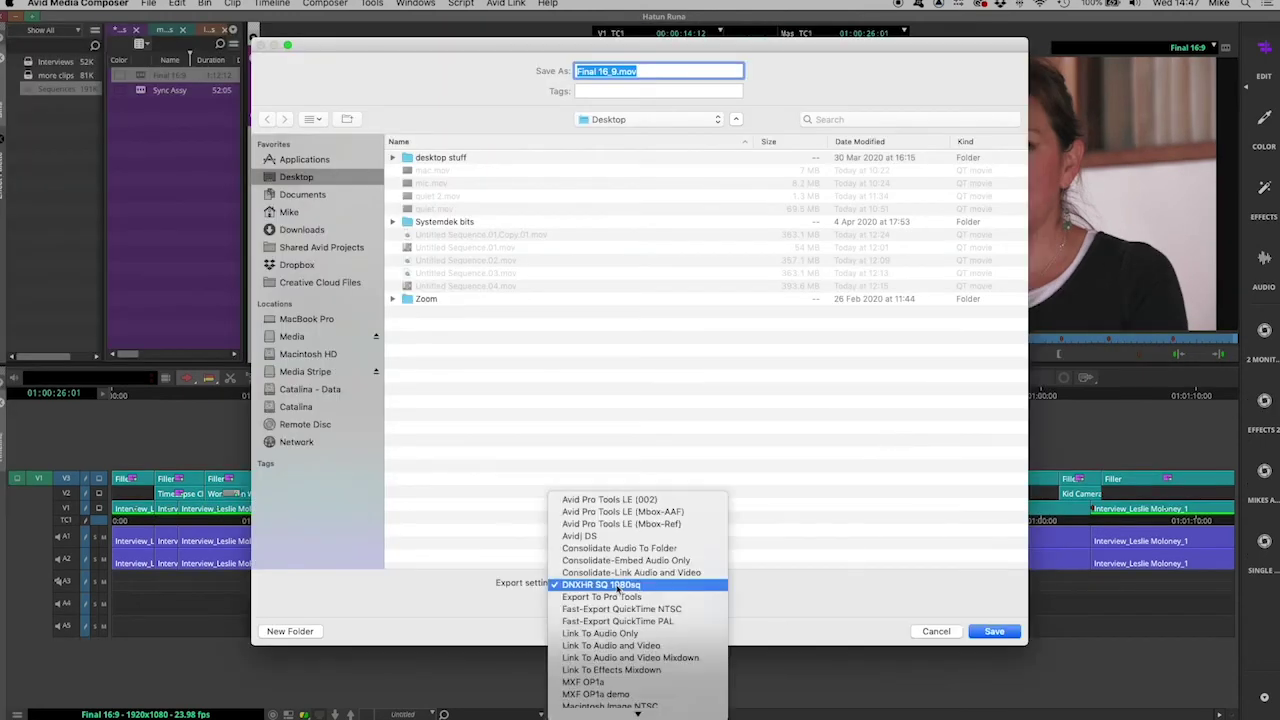
pyautogui.scroll(-5, 618, 589)
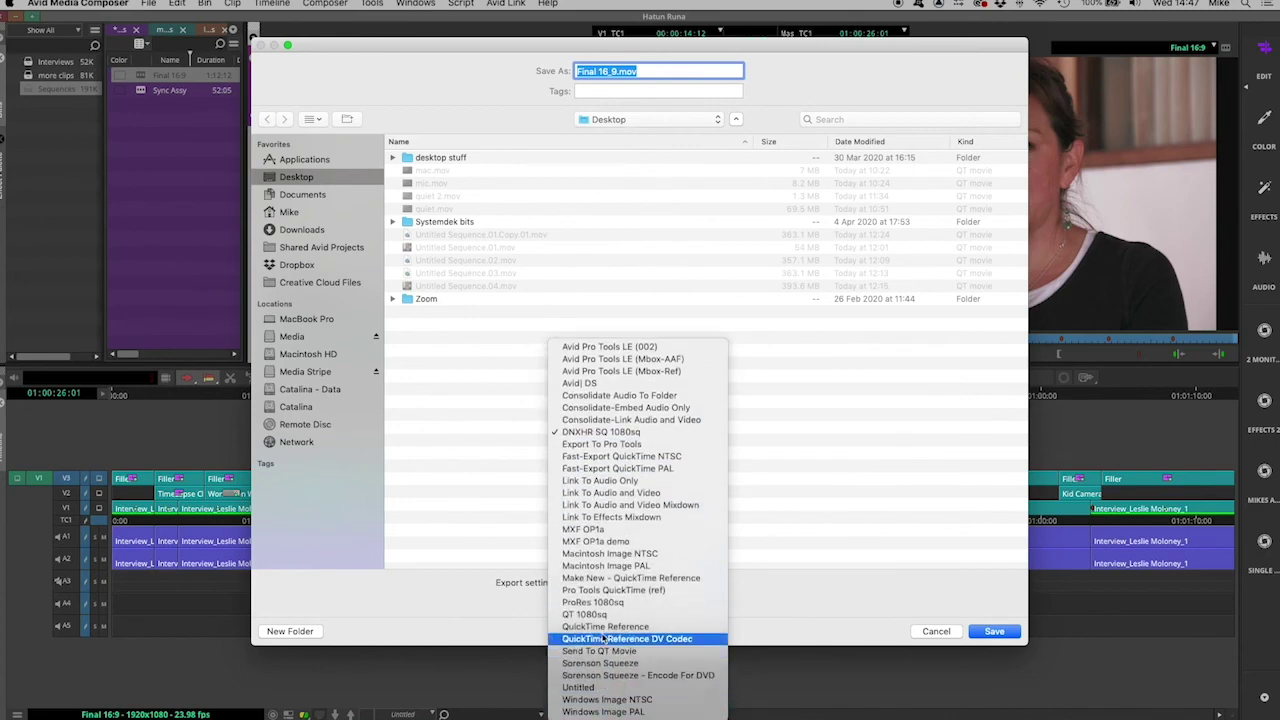
pyautogui.click(597, 601)
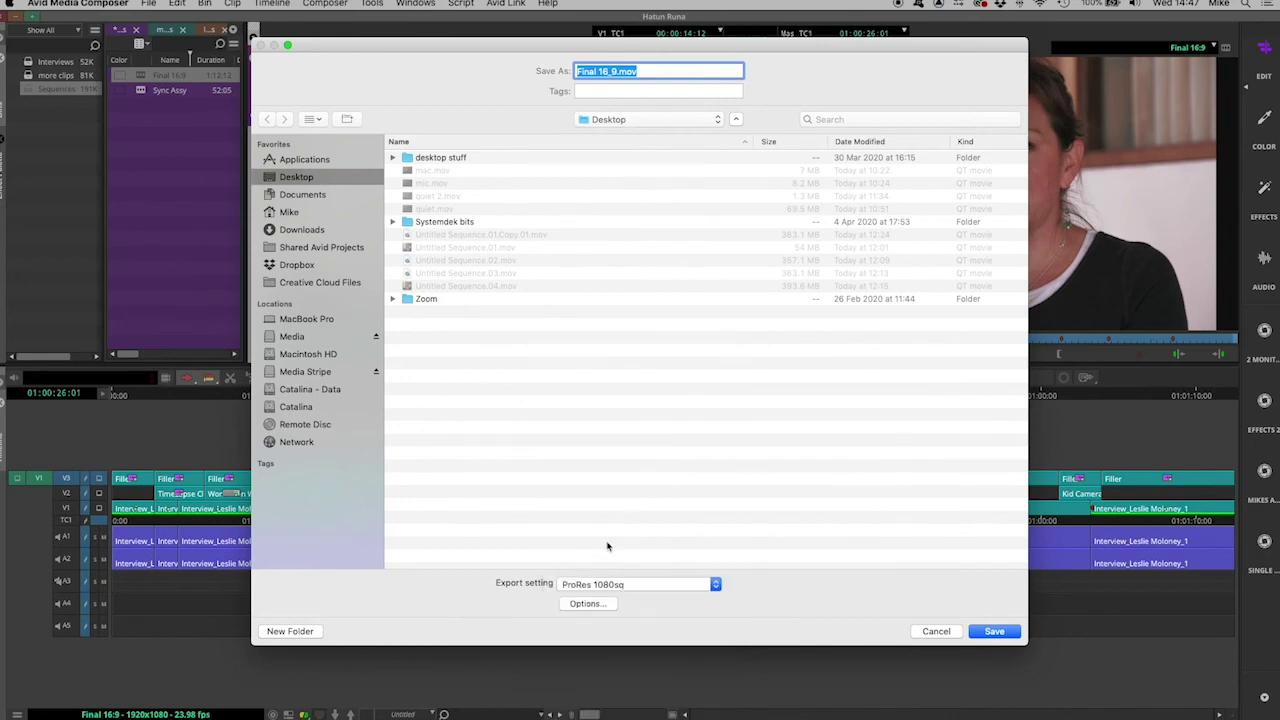
pyautogui.click(587, 604)
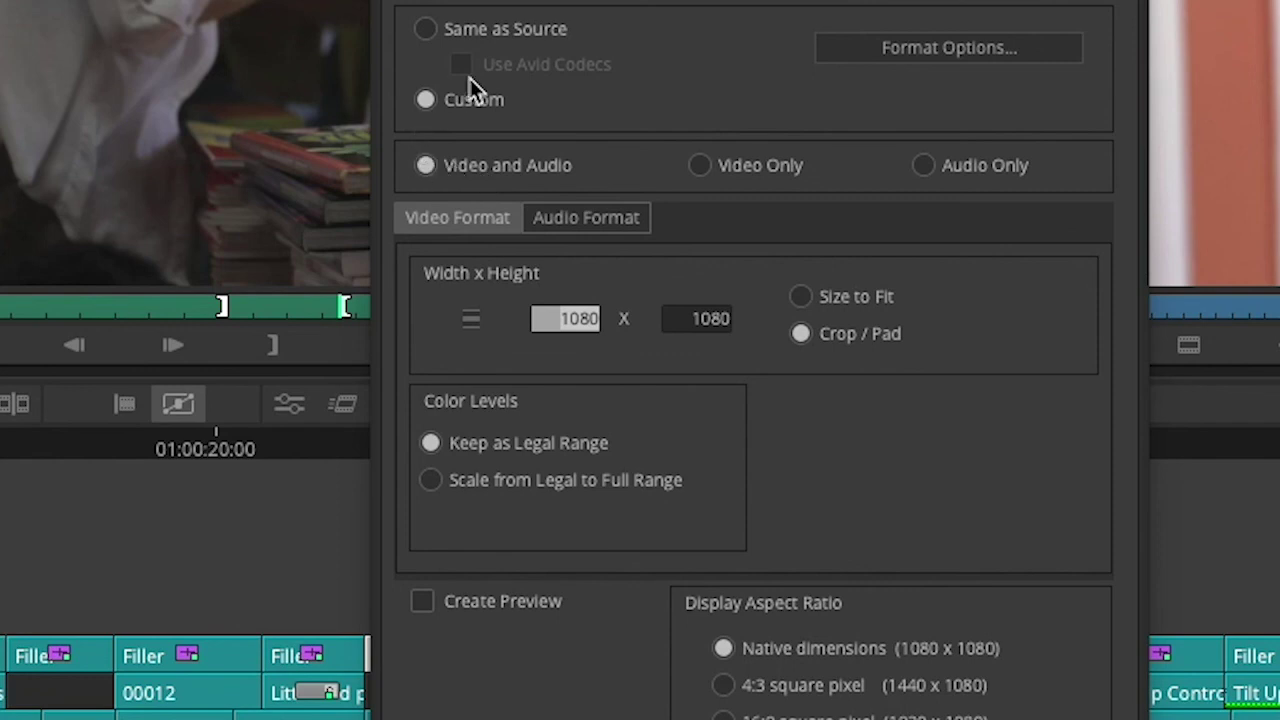
# Keep Custom format, accept Apple ProRes 422 1080x1080 movie settings, and save the ProRes 1080sq preset.
pyautogui.click(426, 99)
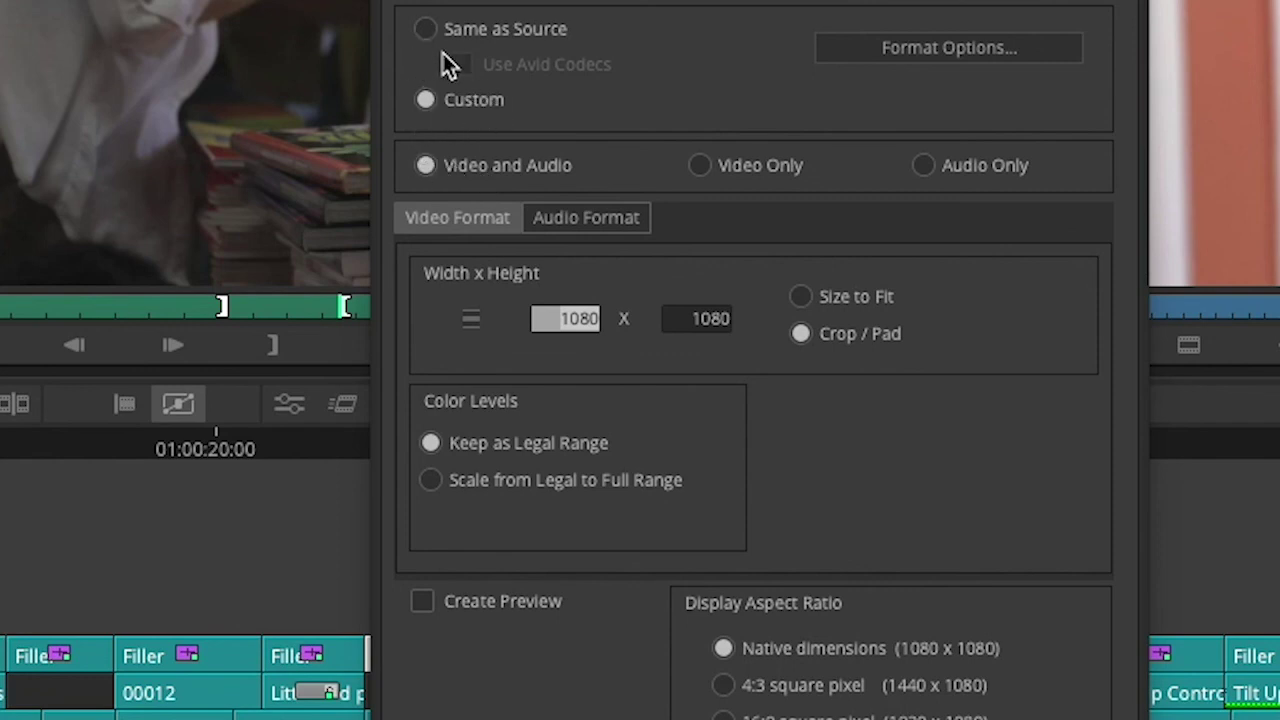
pyautogui.click(900, 55)
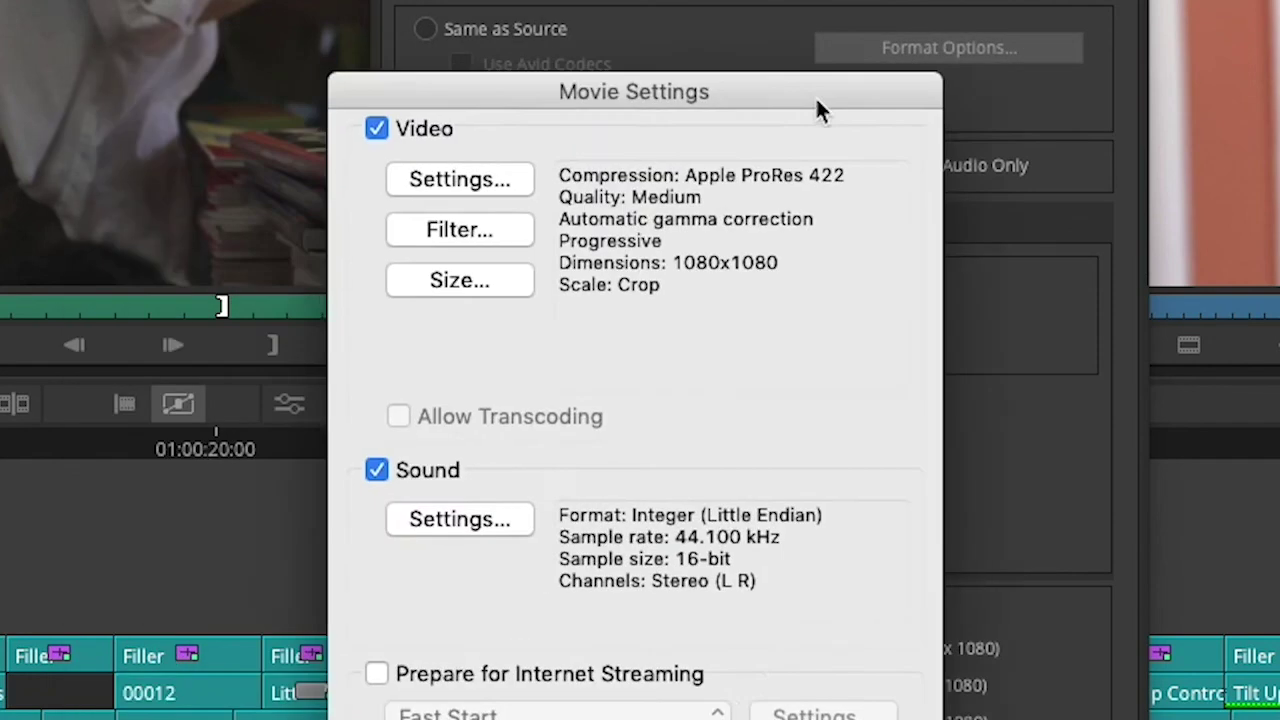
pyautogui.moveTo(815, 96); pyautogui.dragTo(886, 98)
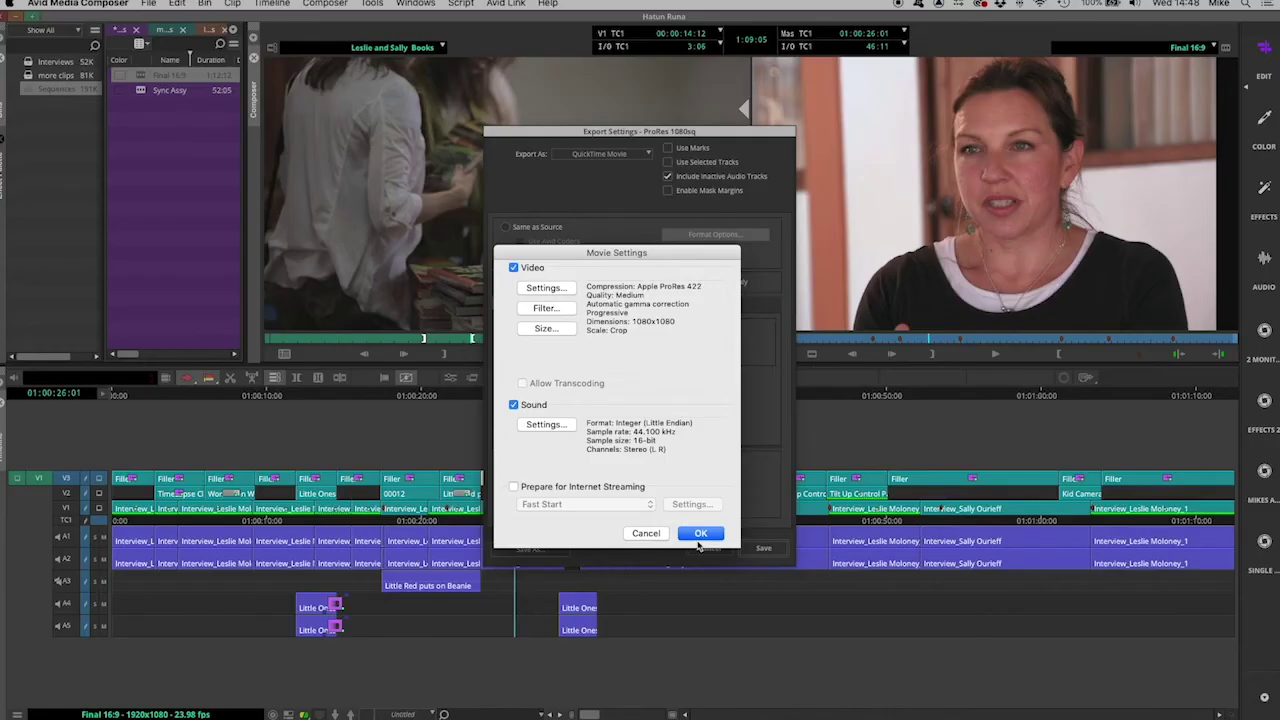
pyautogui.click(700, 534)
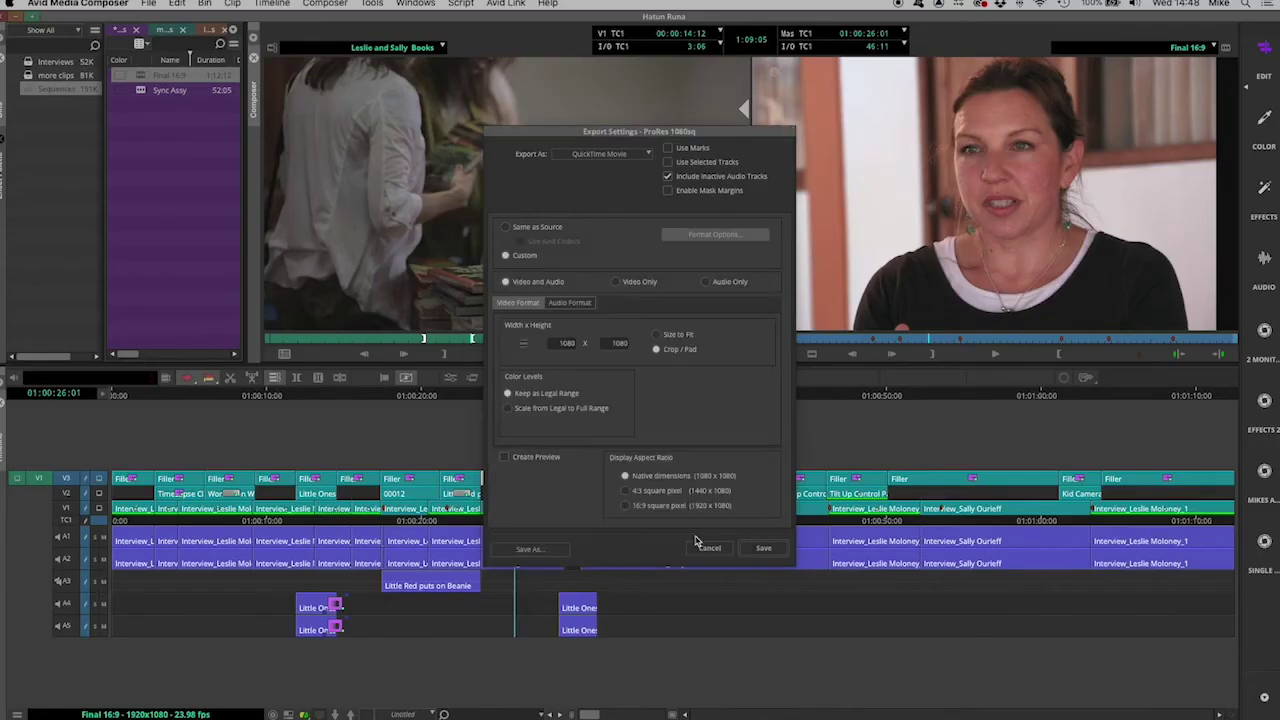
pyautogui.click(764, 550)
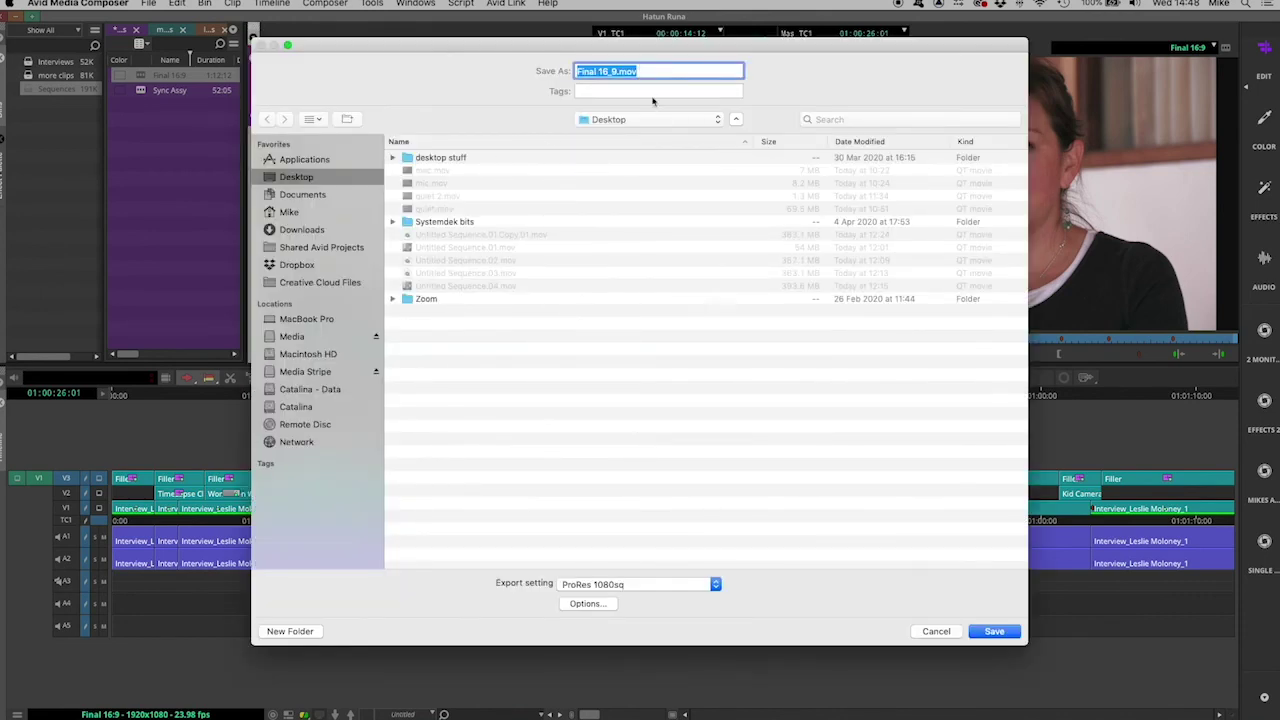
# Keep Desktop as the location and export the movie as Final 16_9.mov.
pyautogui.click(626, 122)
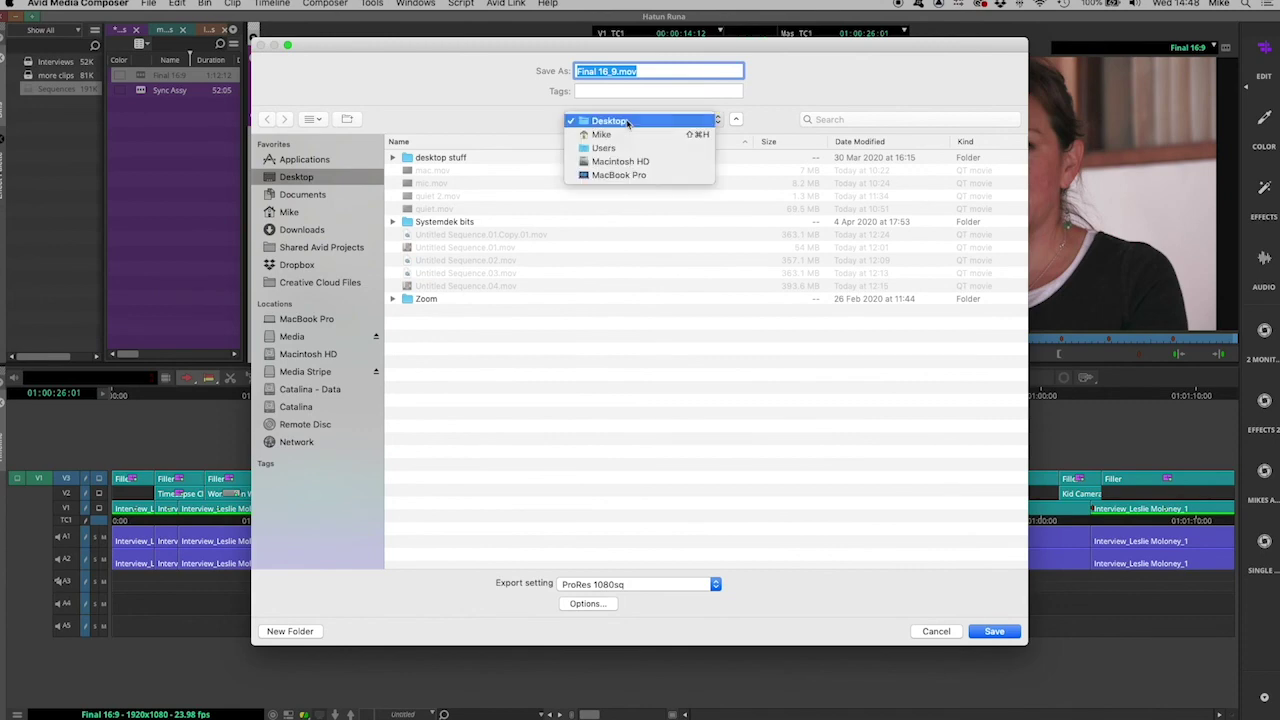
pyautogui.click(624, 122)
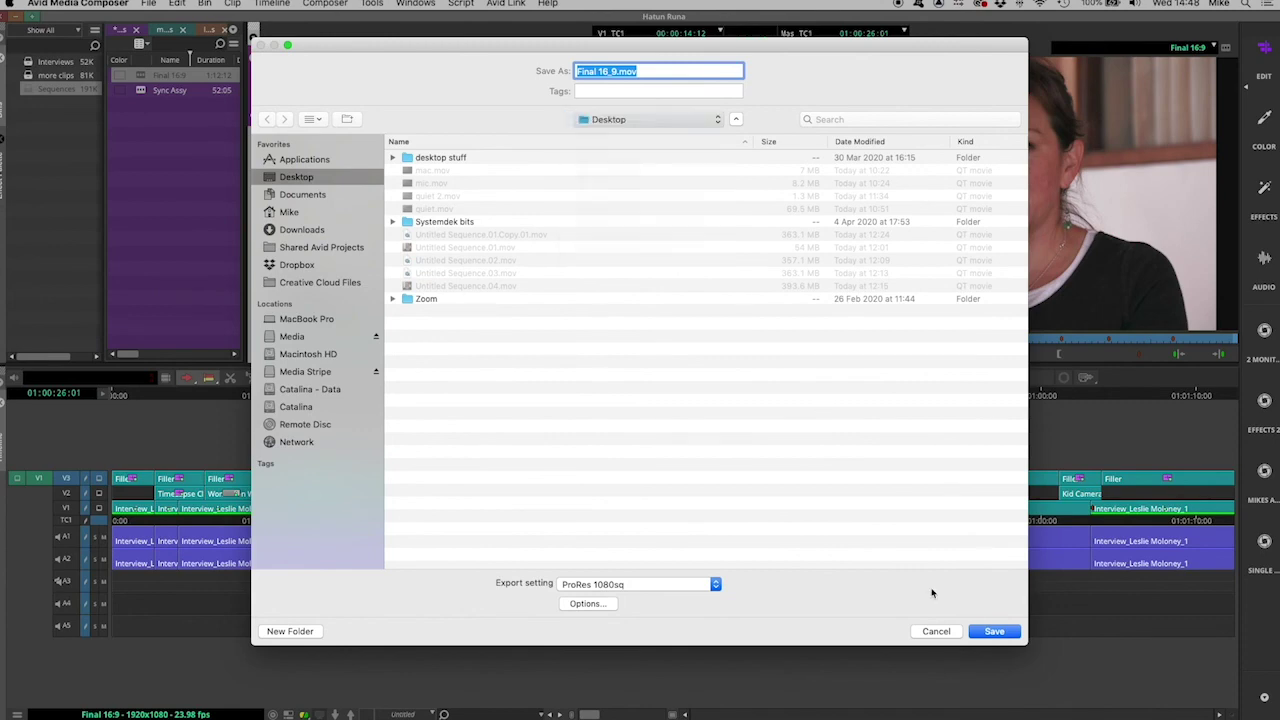
pyautogui.click(995, 633)
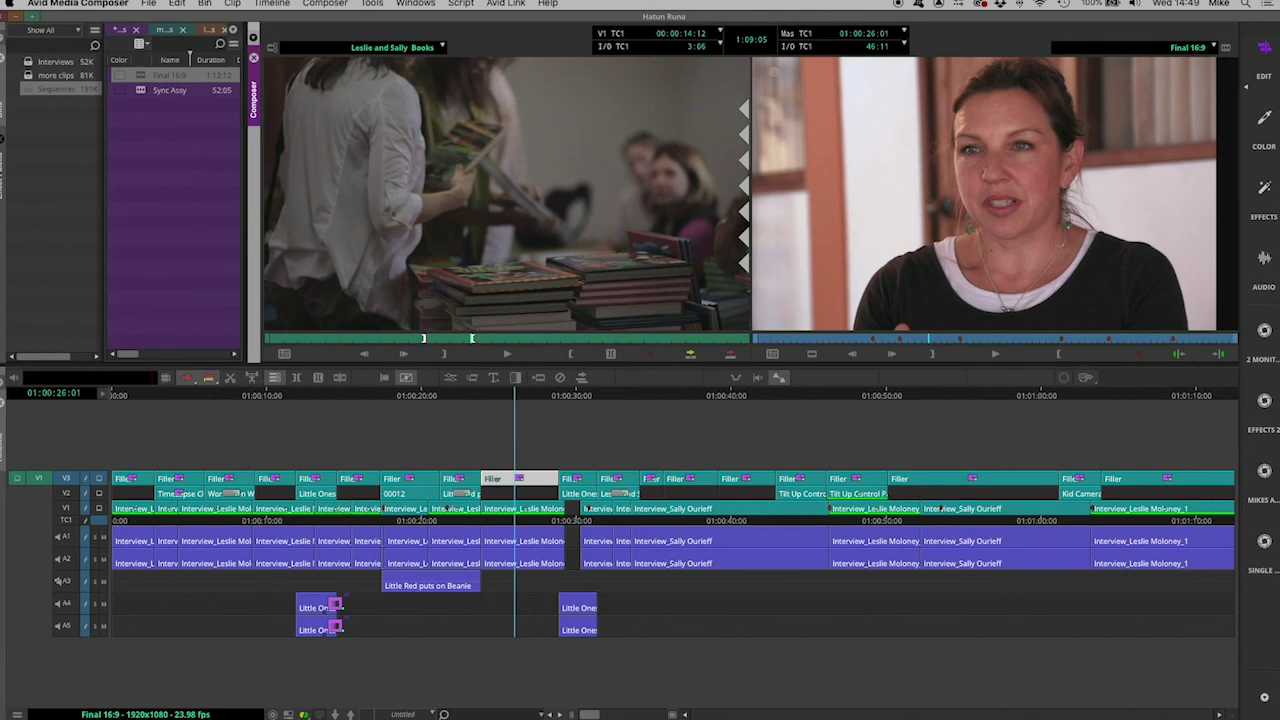